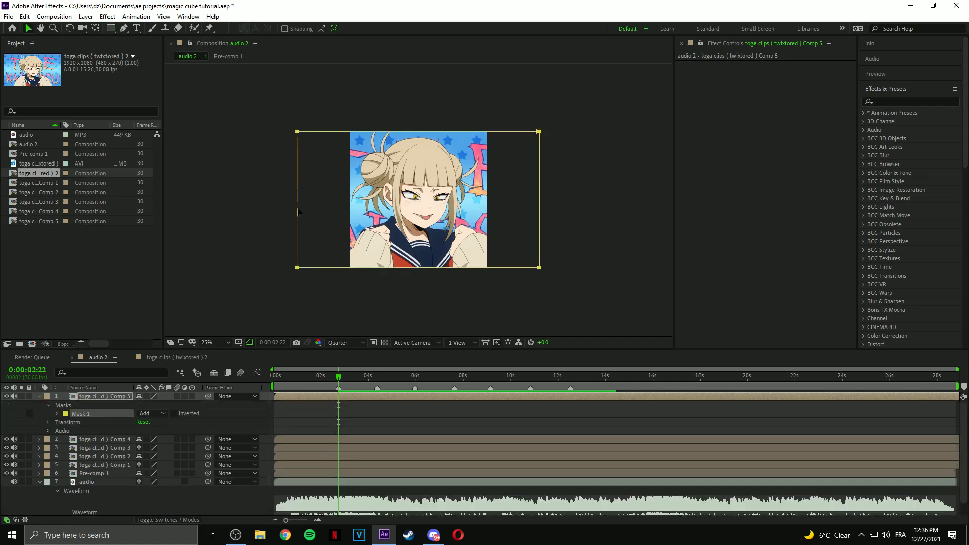
Narrow Mask 1 on the Comp 5 layer by moving its two side edges to the borders of the square frame.
click(347, 399)
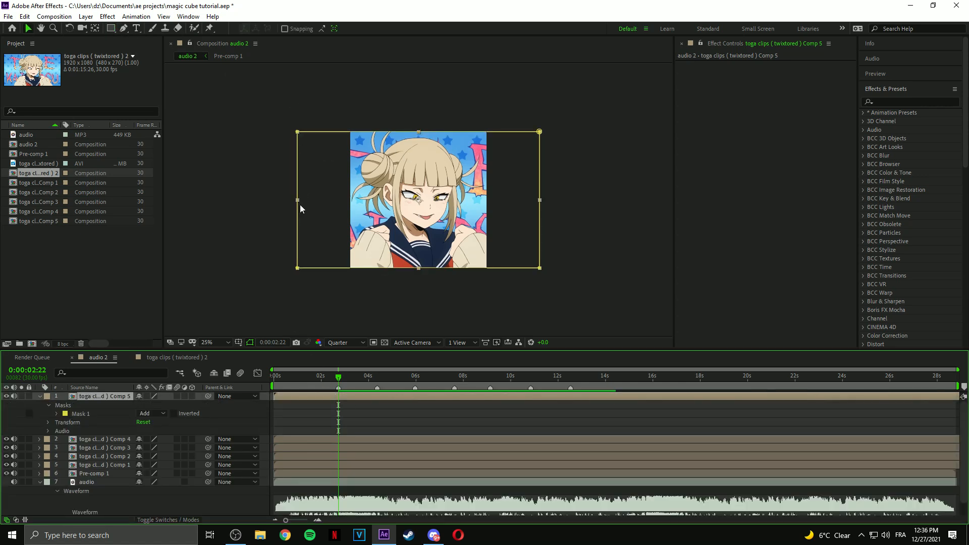
drag(299, 207, 351, 208)
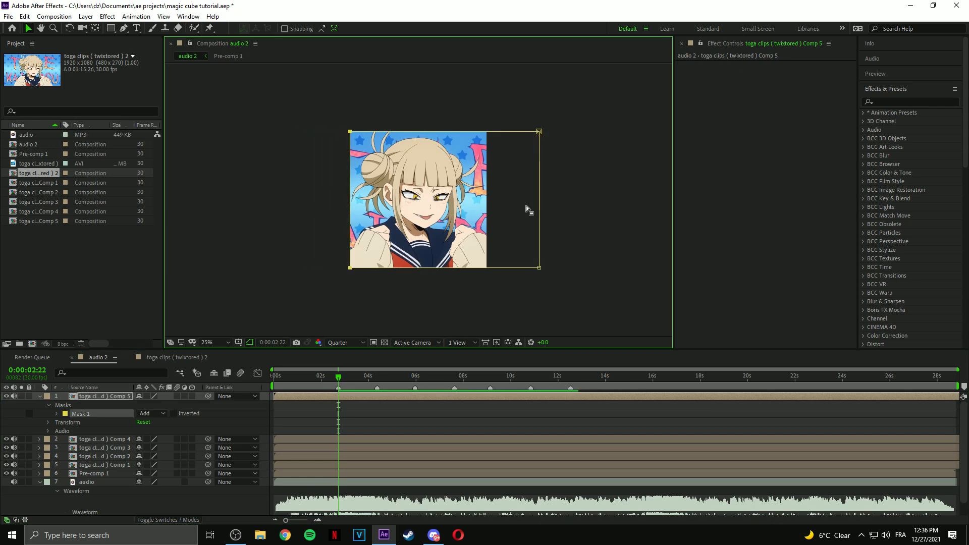
drag(539, 210, 487, 208)
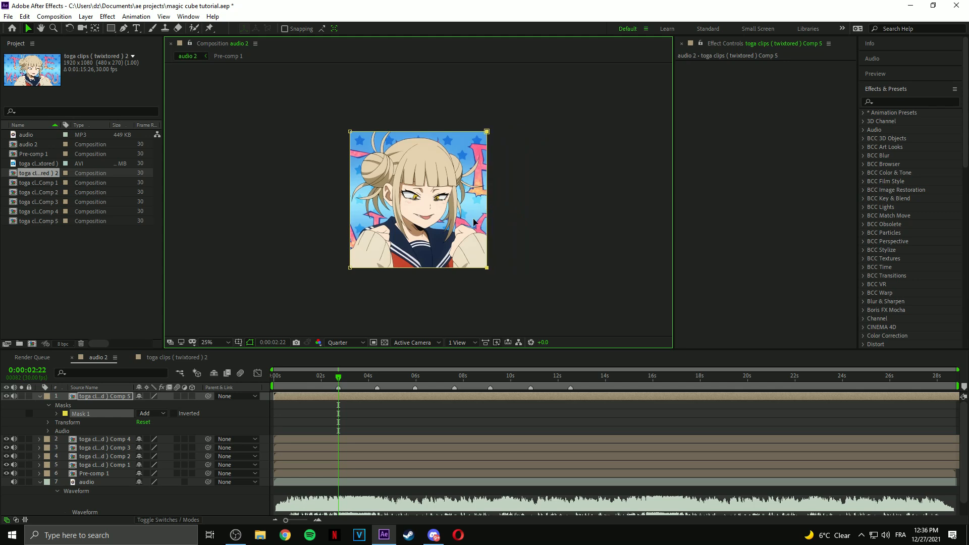
Copy Comp 5's Mask 1 onto the Comp 4, Comp 3, Comp 2 and Comp 1 layers, excluding Pre-comp 1, and check their mask paths.
click(92, 411)
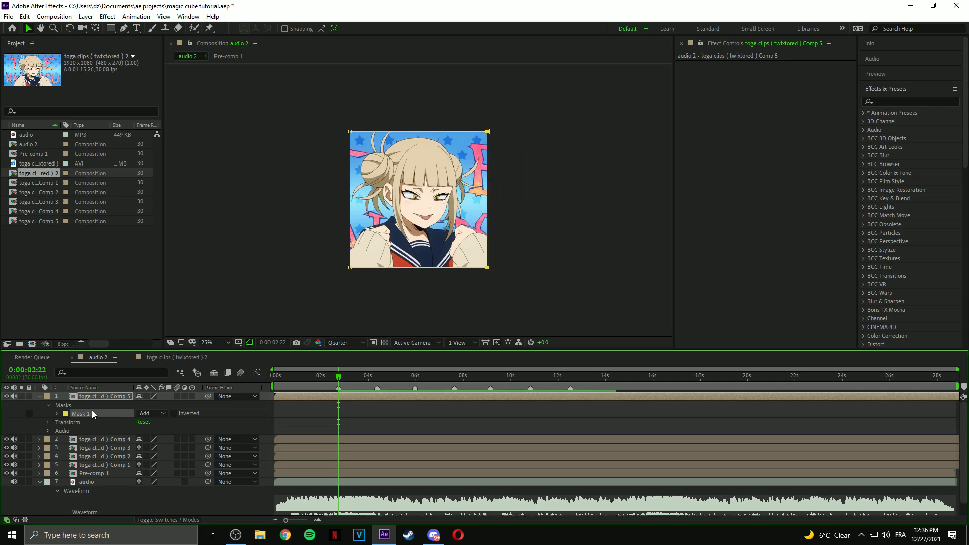
click(305, 440)
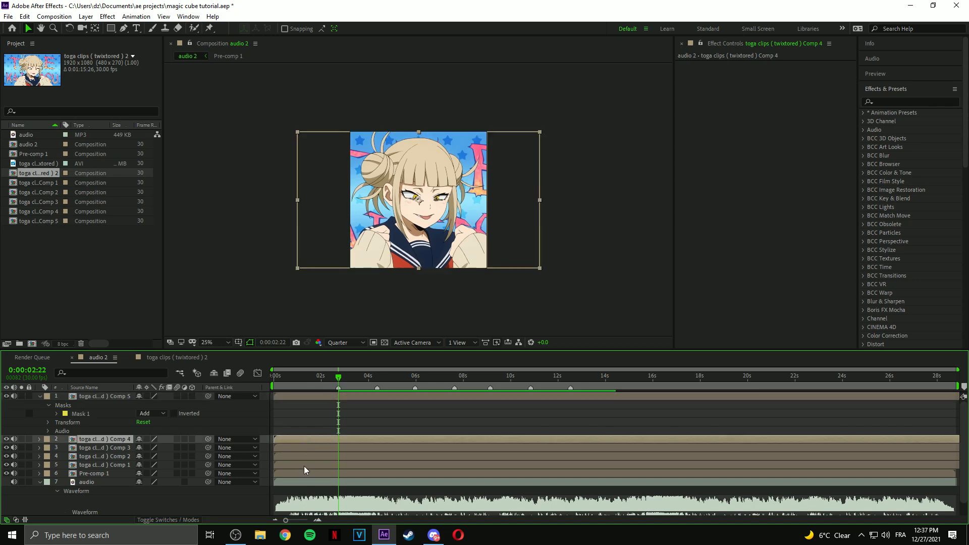
shift+click(303, 465)
shift+click(302, 473)
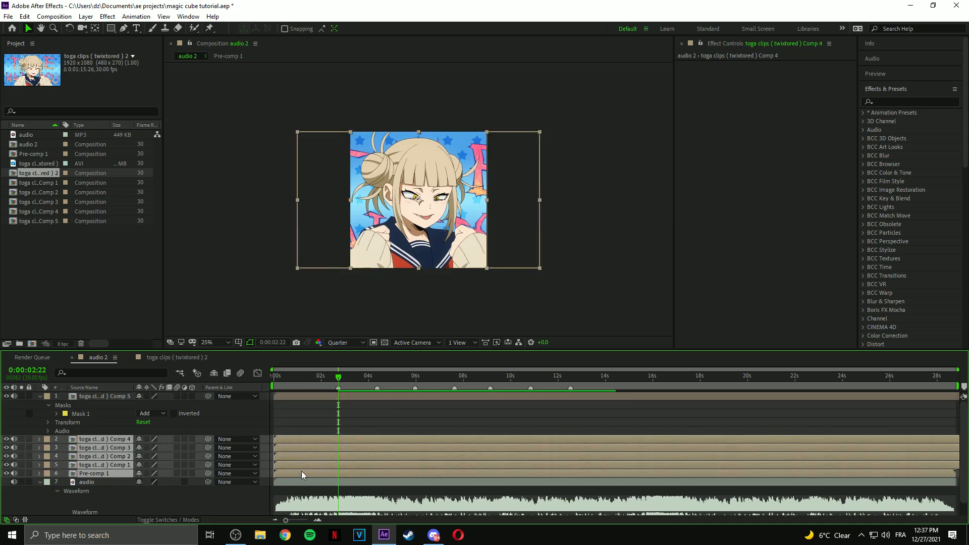
ctrl+click(299, 474)
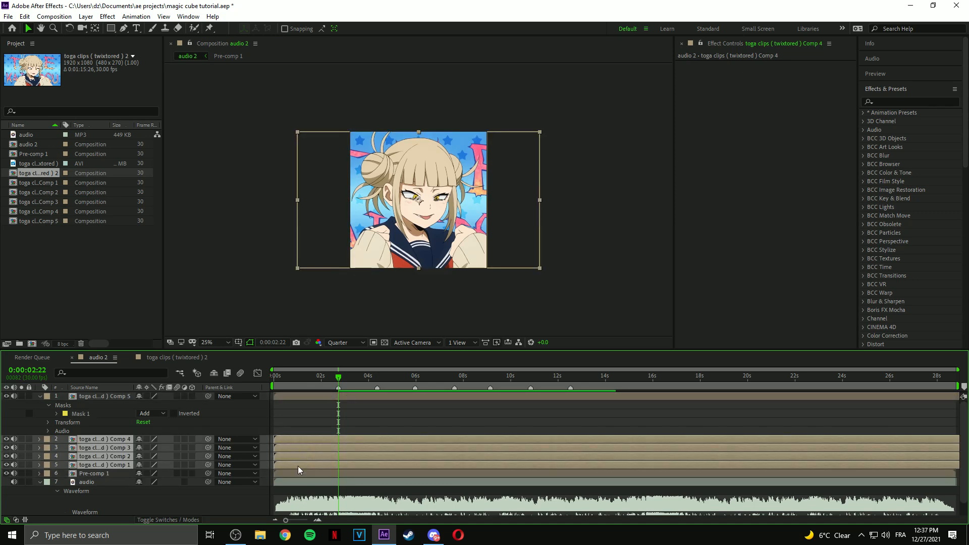
click(317, 426)
key(m)
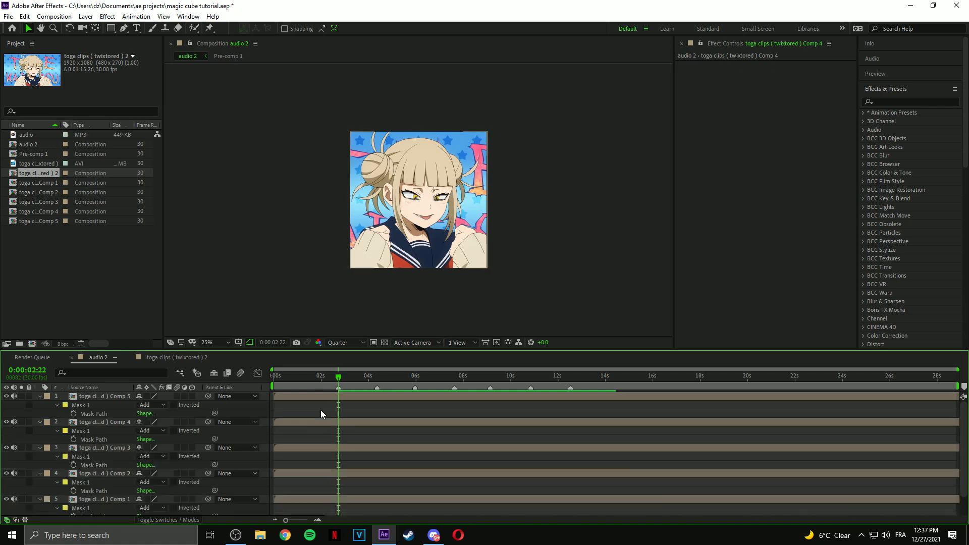
key(m)
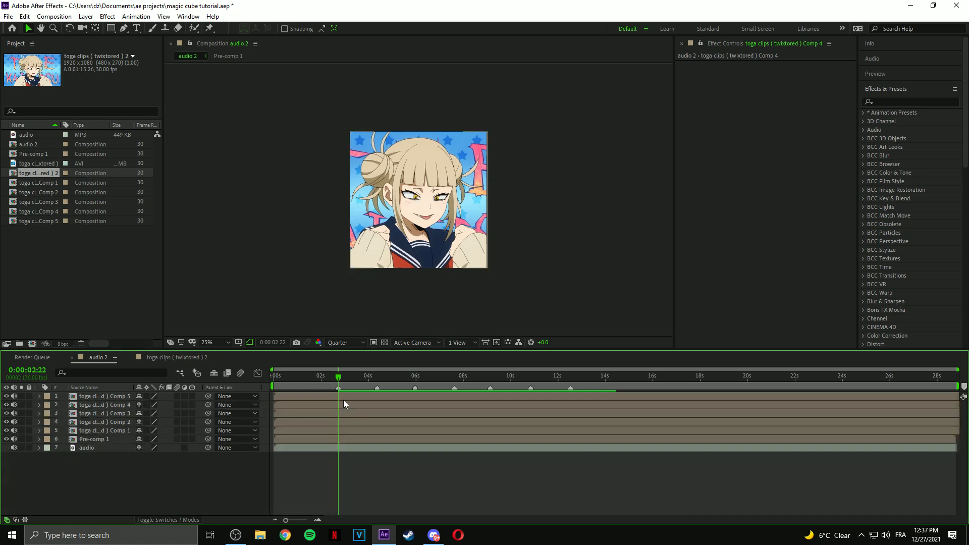
click(344, 397)
drag(437, 230, 458, 237)
key(ctrl+z)
click(331, 472)
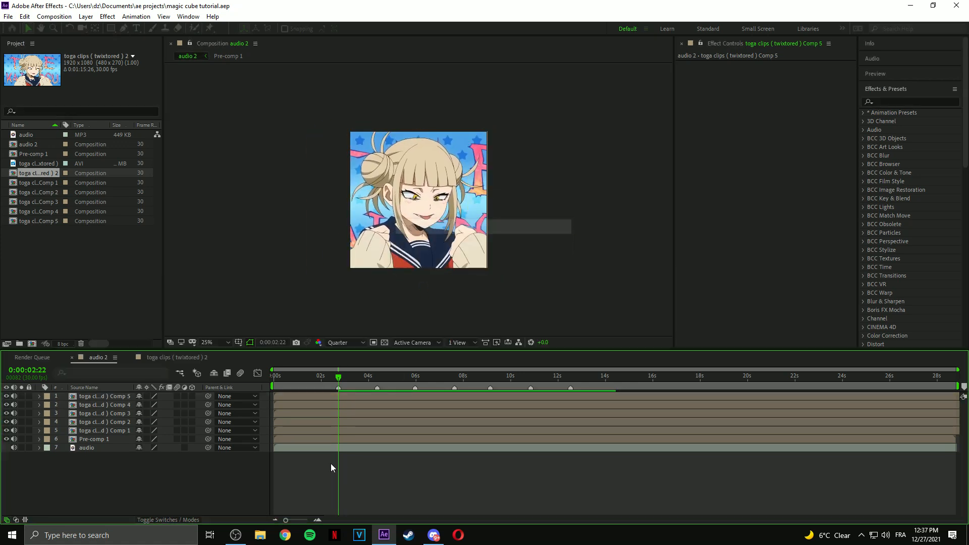
click(333, 396)
click(250, 343)
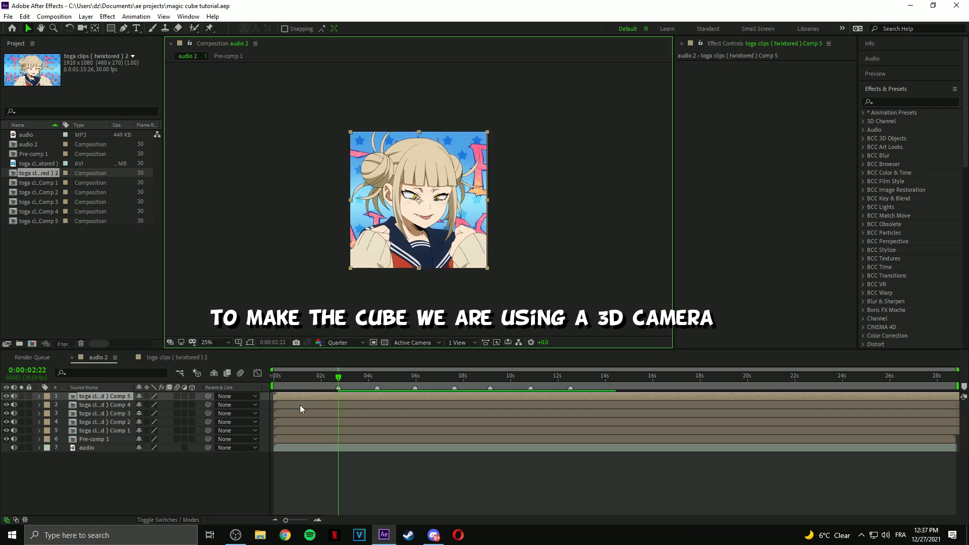
click(357, 474)
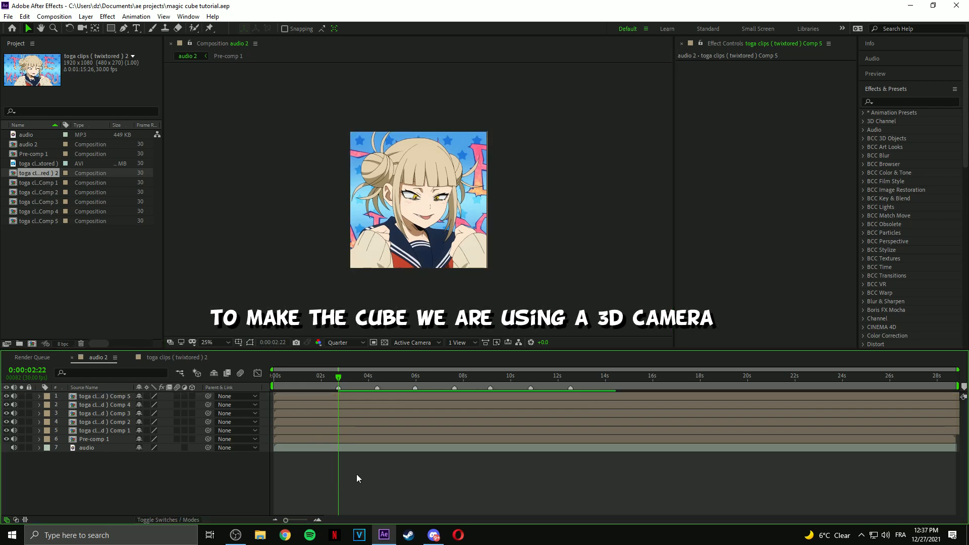
click(326, 395)
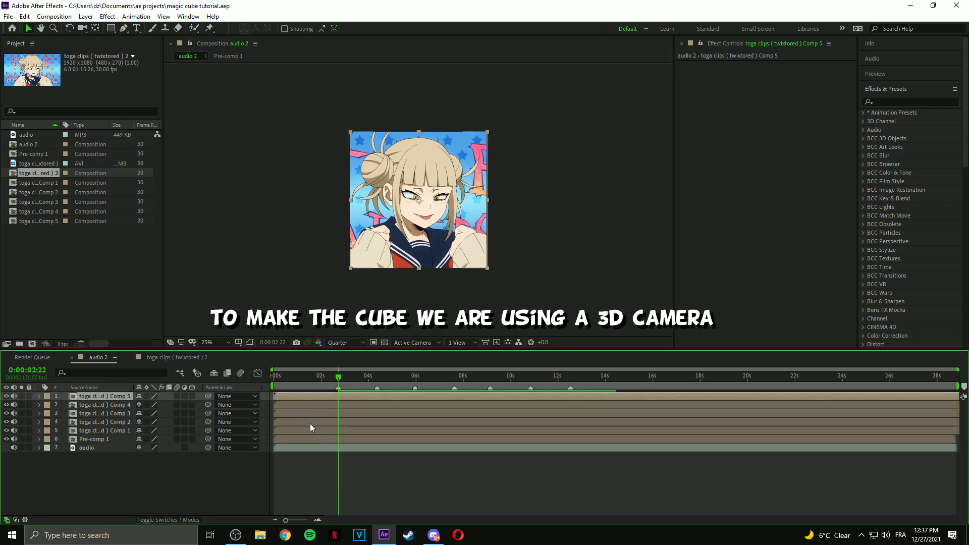
Add a two-node camera above the audio layer, and enable 3D and motion blur on all six clip layers.
click(340, 450)
key(ctrl+alt+shift+c)
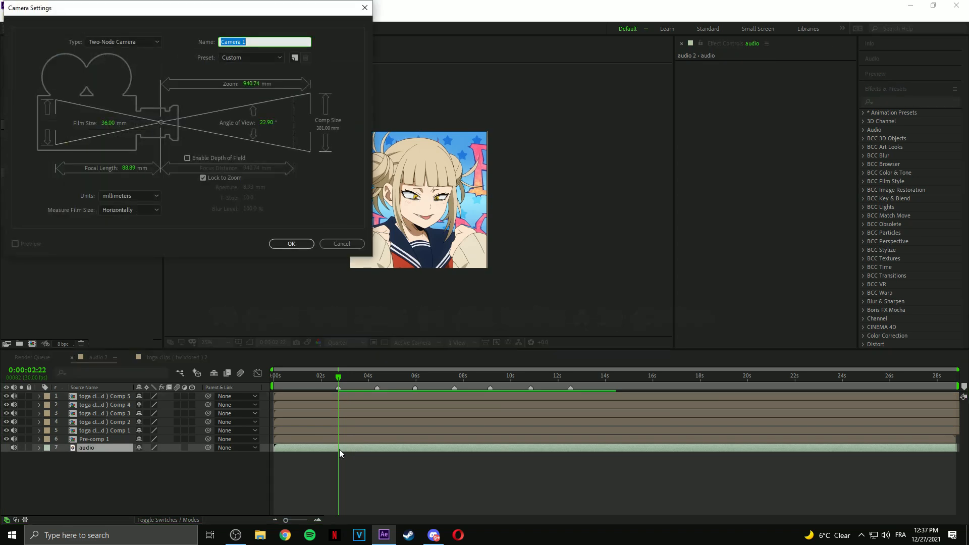
click(297, 245)
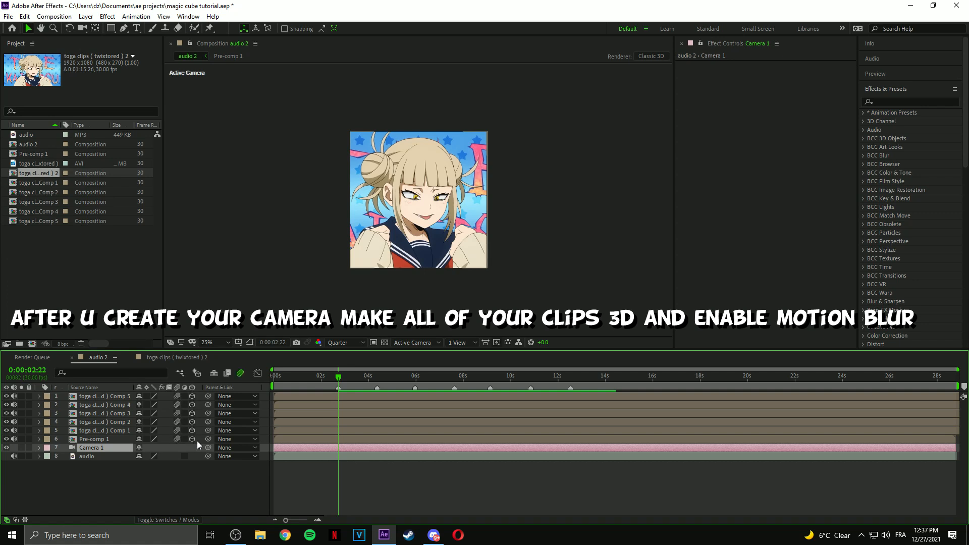
Create a null object, make it a 3D layer, and parent Camera 1 to it.
key(ctrl+alt+shift+y)
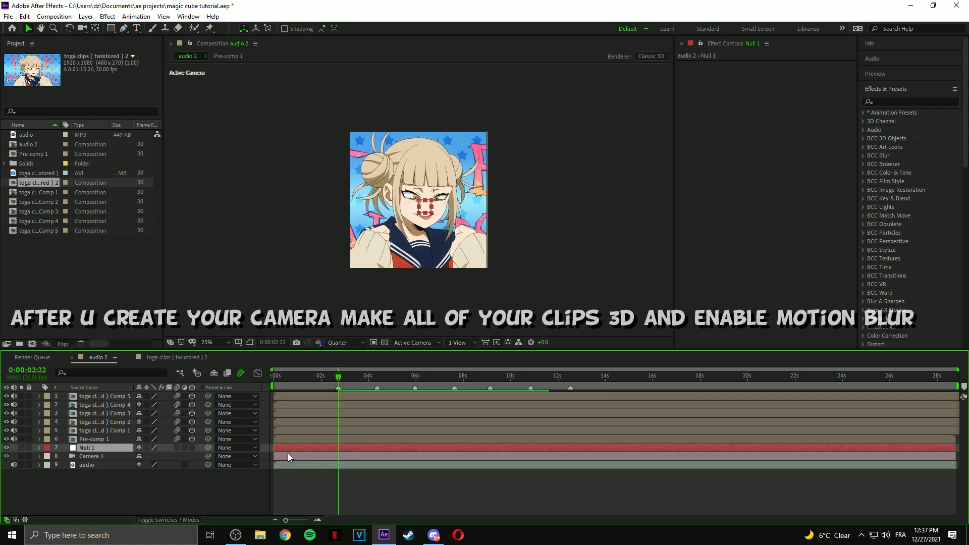
click(192, 448)
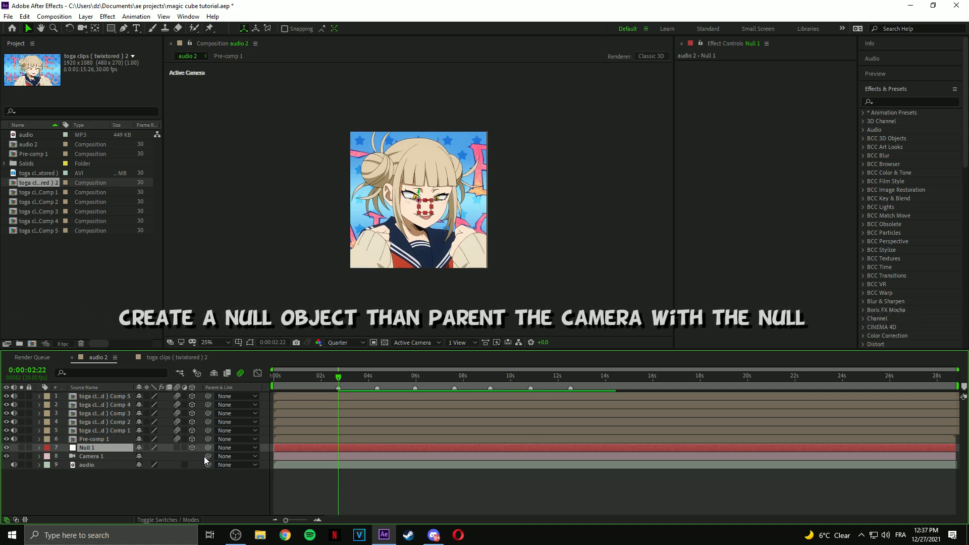
drag(208, 456, 204, 449)
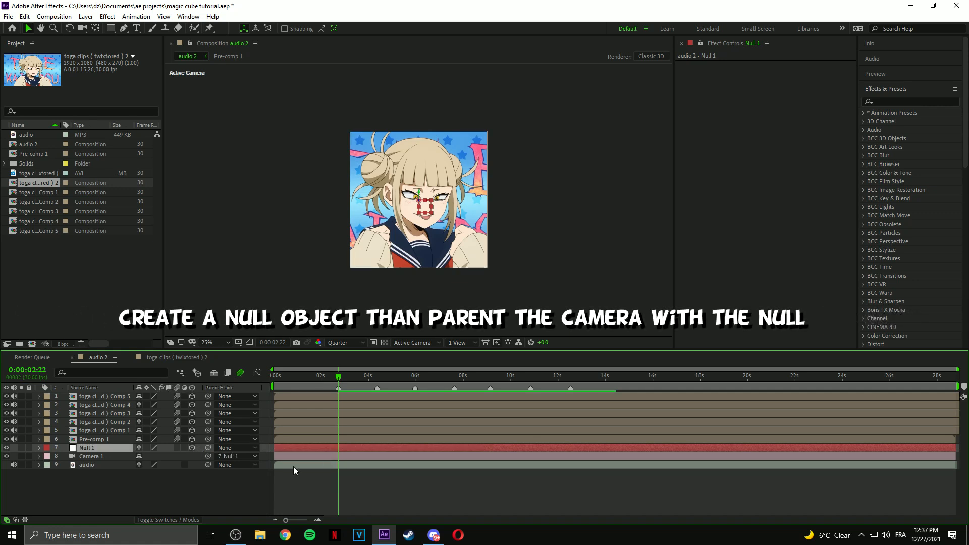
Set the null's Z position to about -2776 to pull the camera back, and switch the preview to 50% zoom at Full resolution.
key(p)
drag(38, 461, 112, 461)
drag(172, 461, 2, 473)
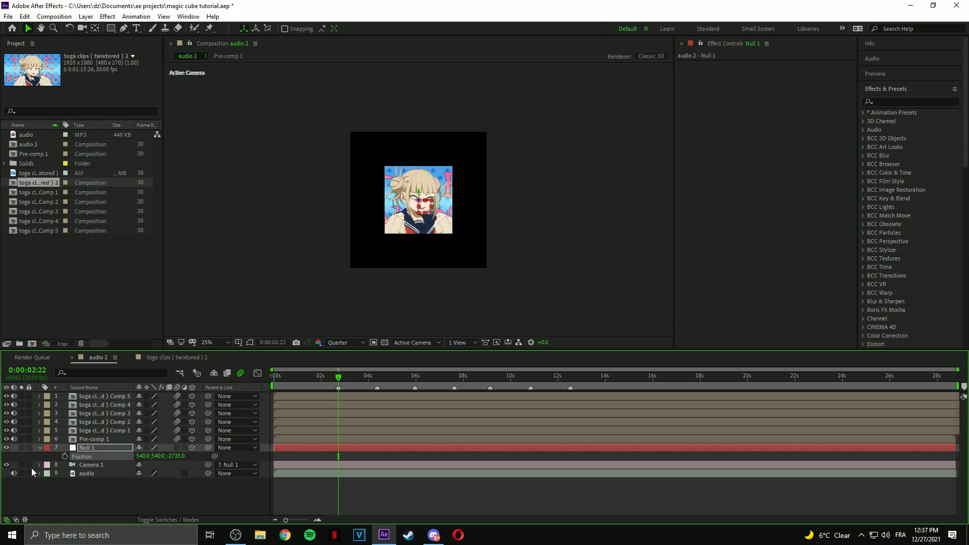
drag(177, 457, 157, 456)
key(period)
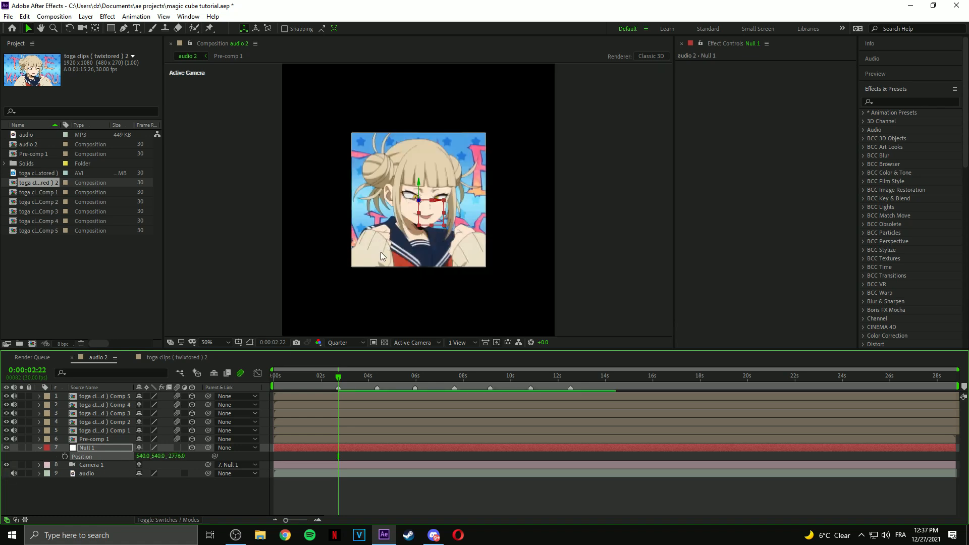
click(353, 342)
click(344, 367)
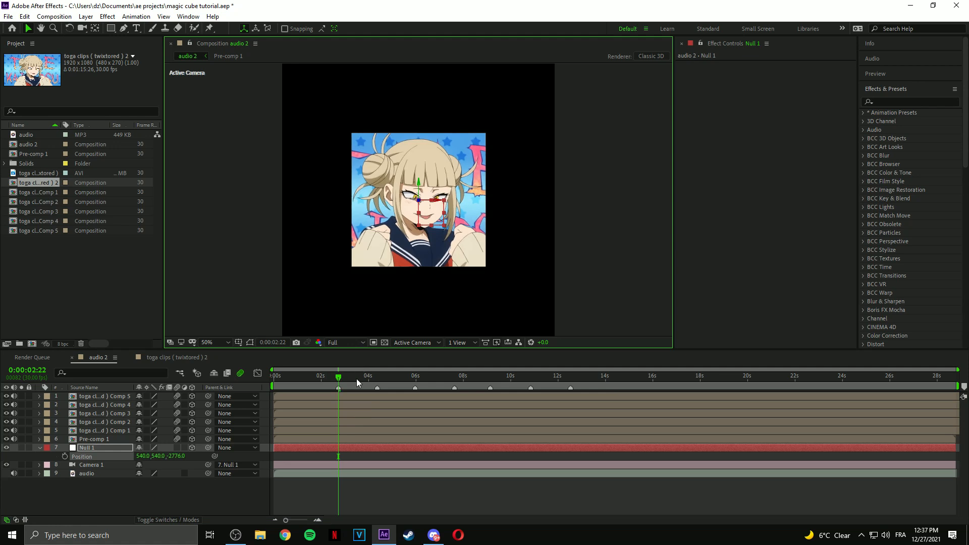
Set the X Rotation of the Comp 1 layer to 90°.
click(332, 440)
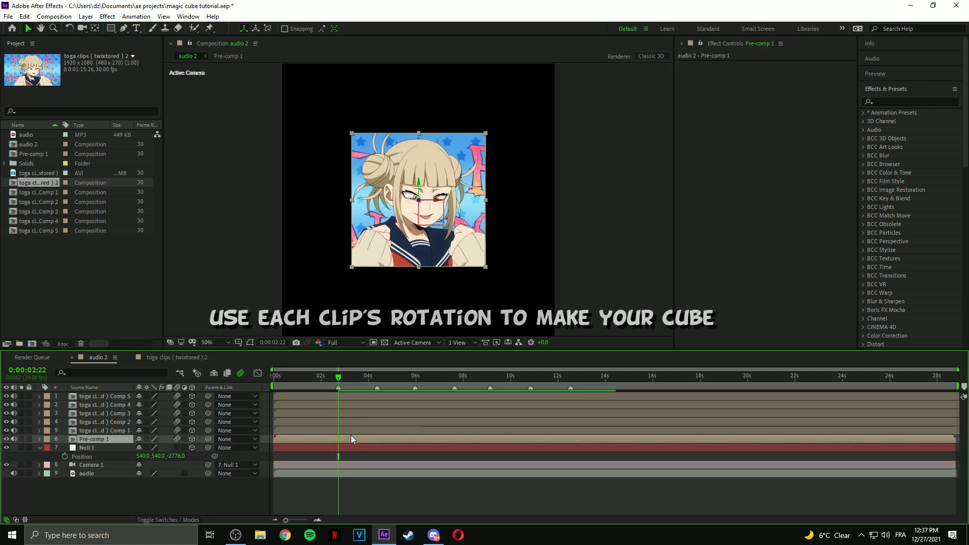
click(350, 432)
click(336, 437)
click(339, 430)
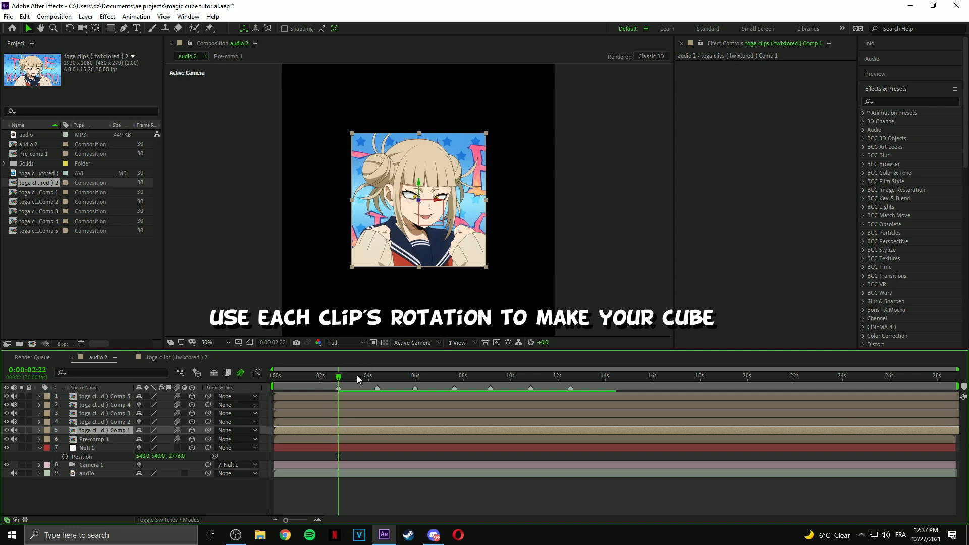
key(r)
click(151, 448)
text(90)
key(Return)
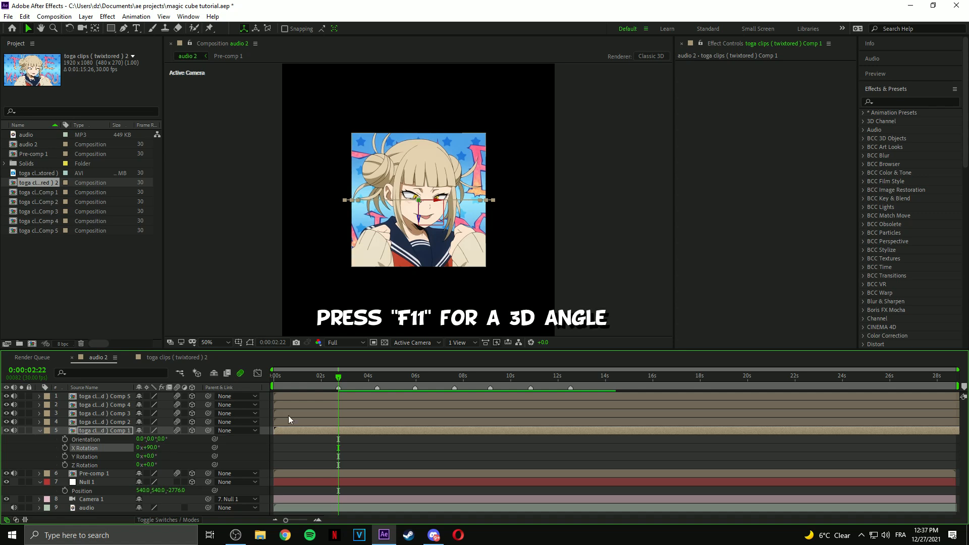
Switch to Custom View 1 and move the rotated Comp 1 layer up to meet the upper edge of the upright clips as the cube's top face.
key(F11)
click(427, 233)
drag(418, 199, 375, 135)
key(ctrl+z)
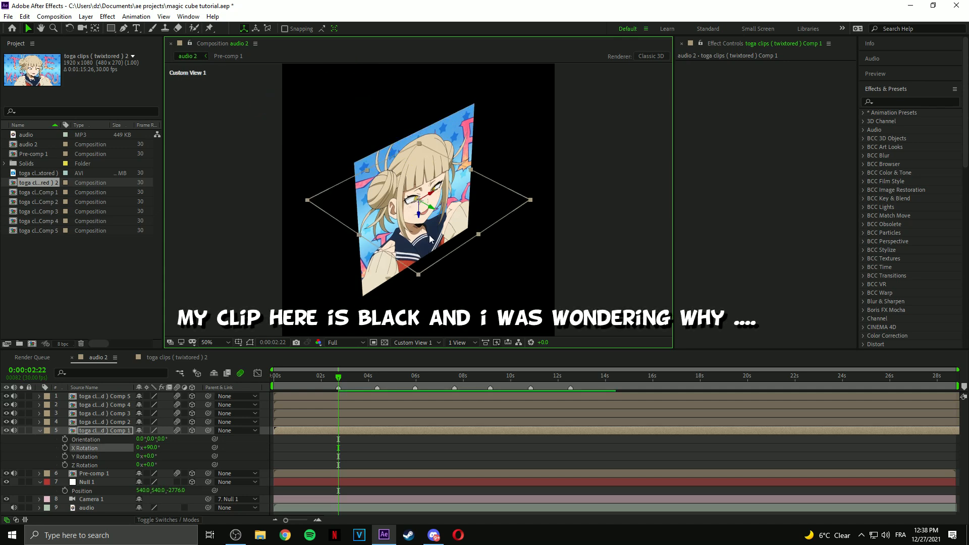
drag(424, 260, 371, 136)
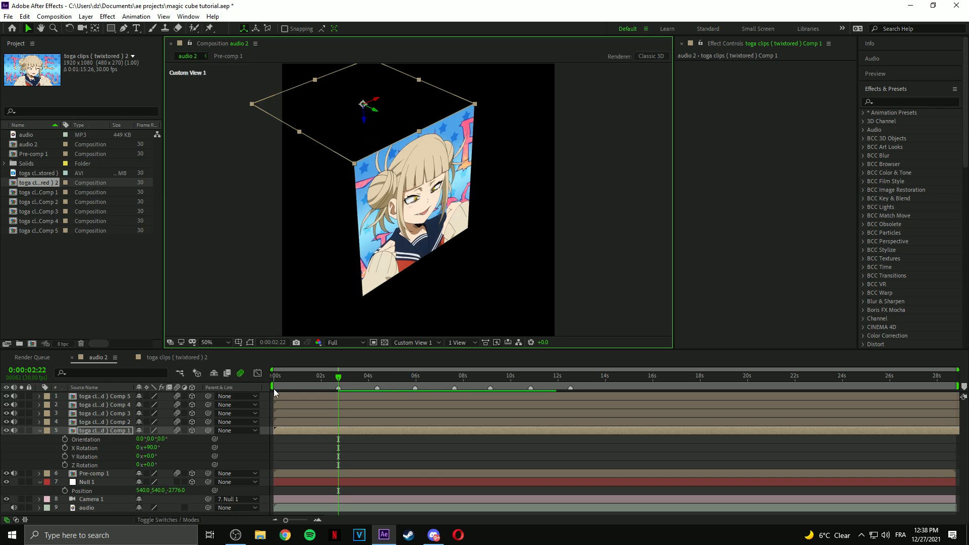
Toggle layer visibility to isolate the black face, hiding Comp 5, Comp 4, Comp 3, Pre-comp 1 and the null while showing Comp 1 and Comp 2.
drag(6, 422, 6, 396)
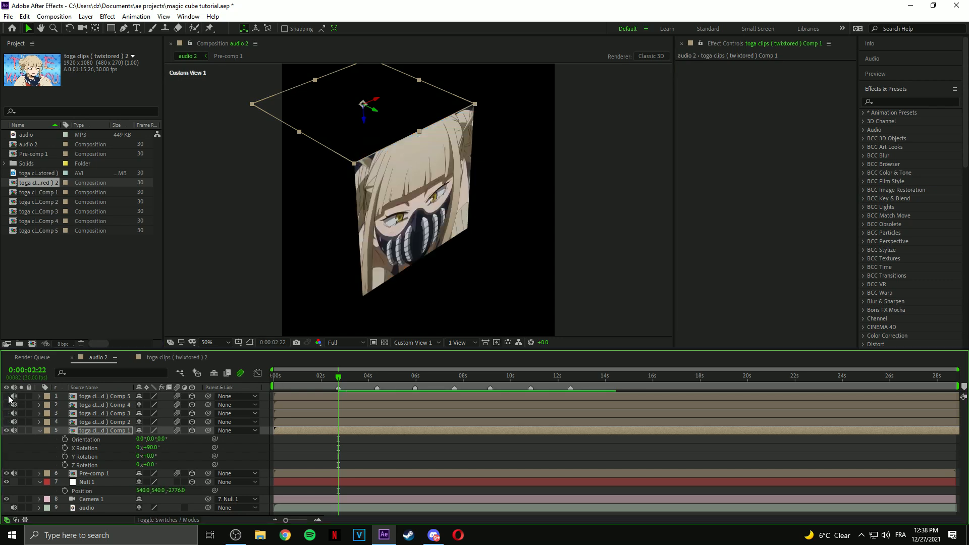
click(6, 421)
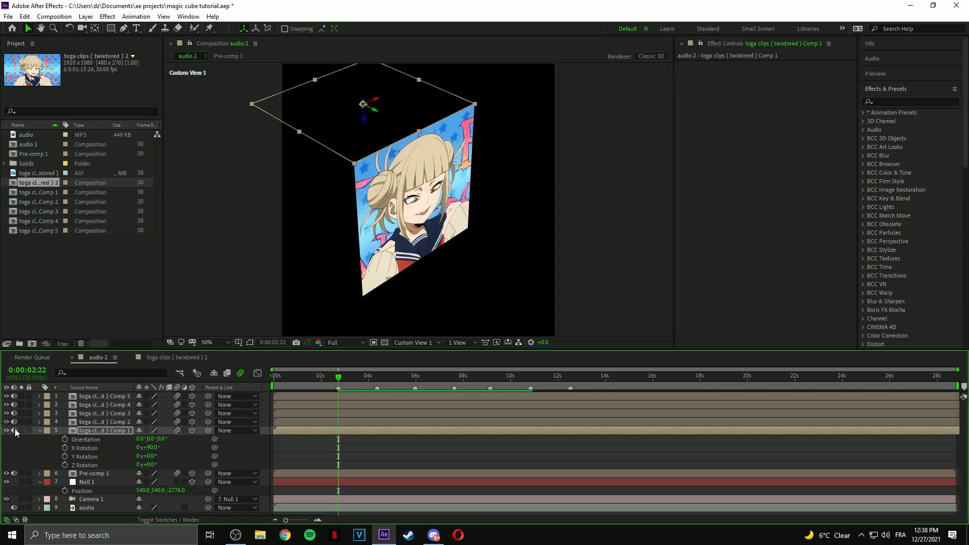
click(8, 475)
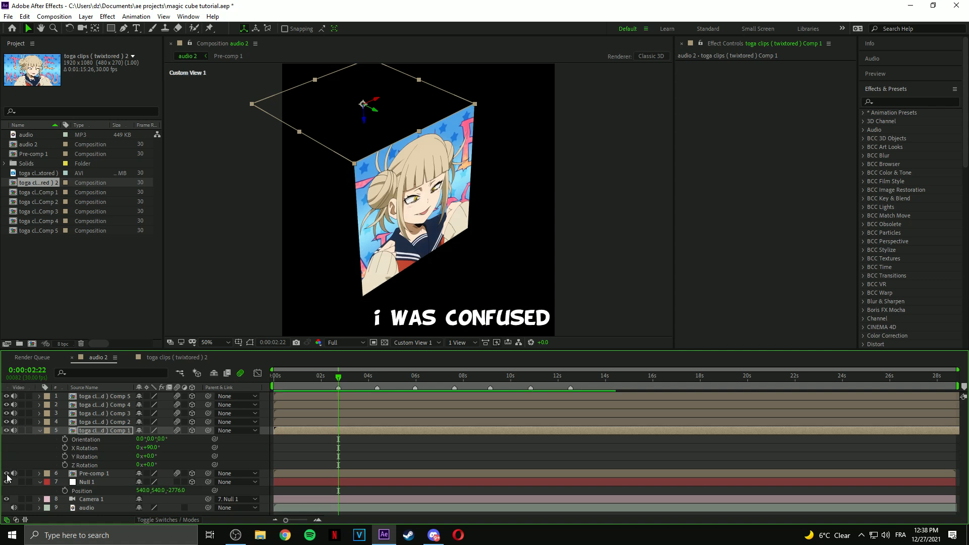
click(89, 499)
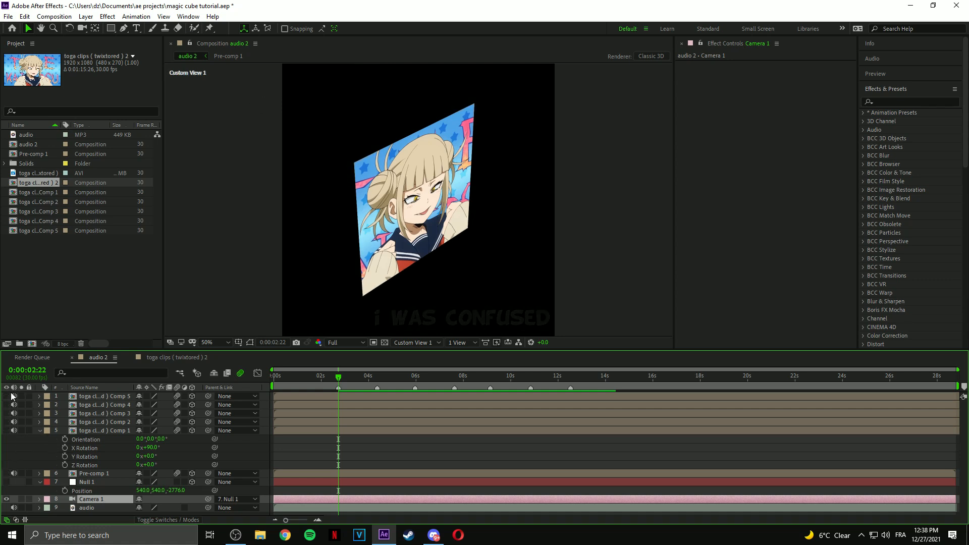
drag(6, 482, 6, 396)
click(320, 433)
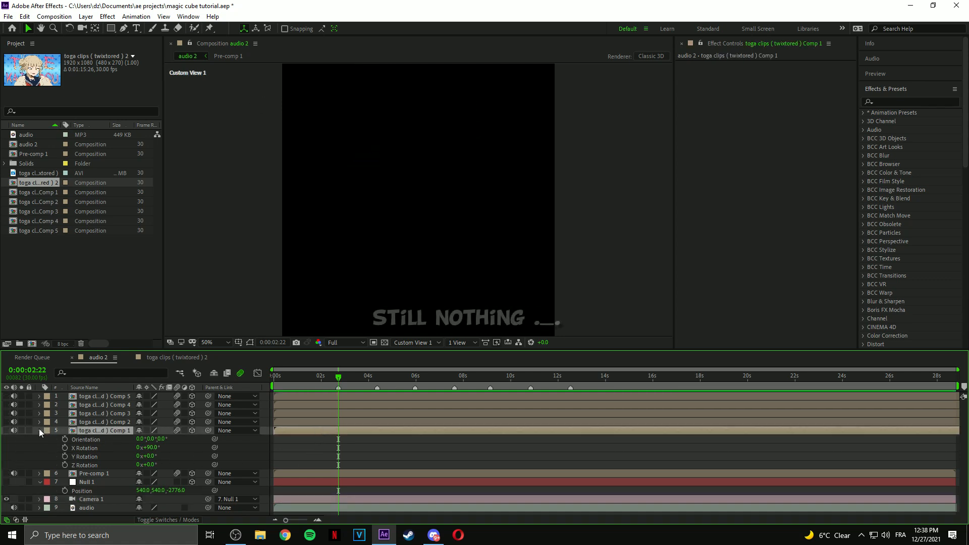
click(6, 422)
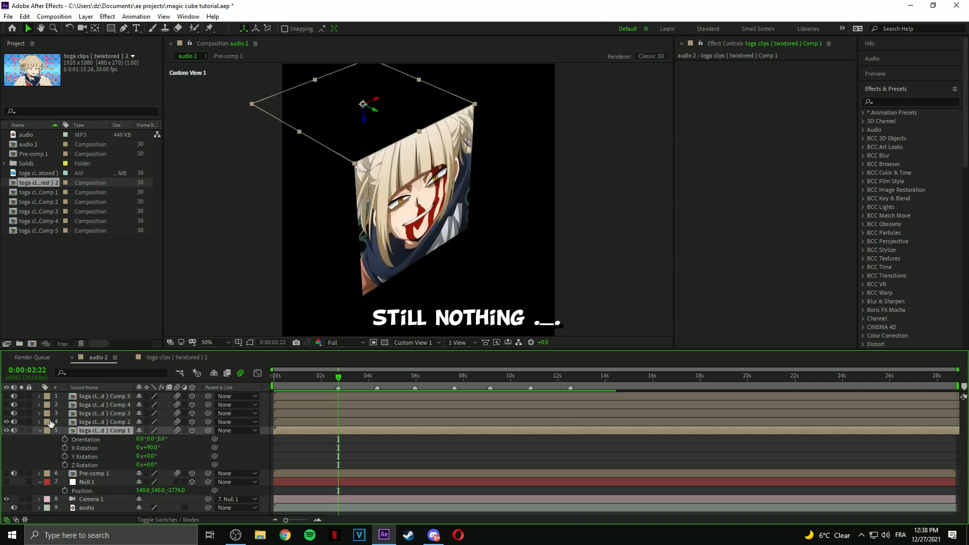
Inside the Comp 1 composition, extend both ends of the trimmed video layer to fill the whole duration, and return to audio 2.
double_click(92, 432)
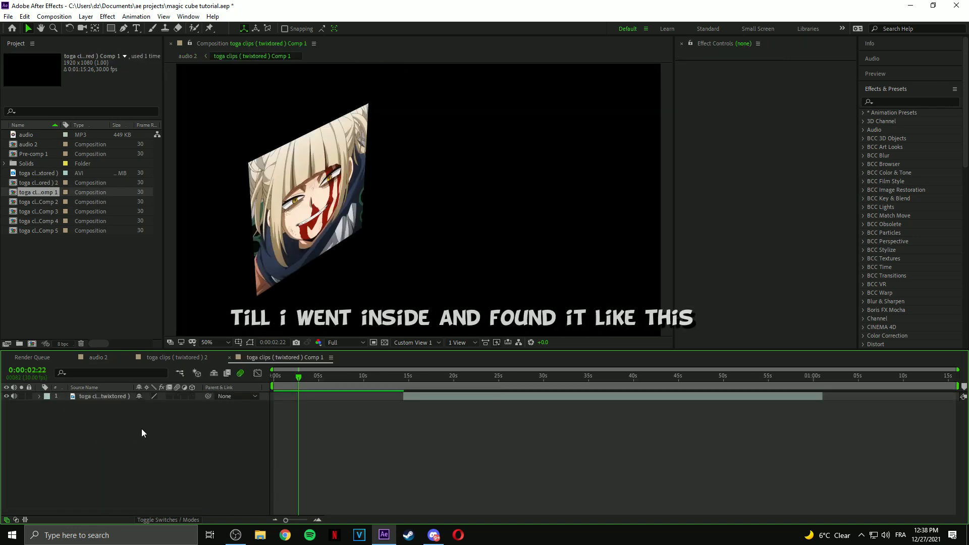
drag(404, 397, 277, 399)
drag(827, 399, 958, 398)
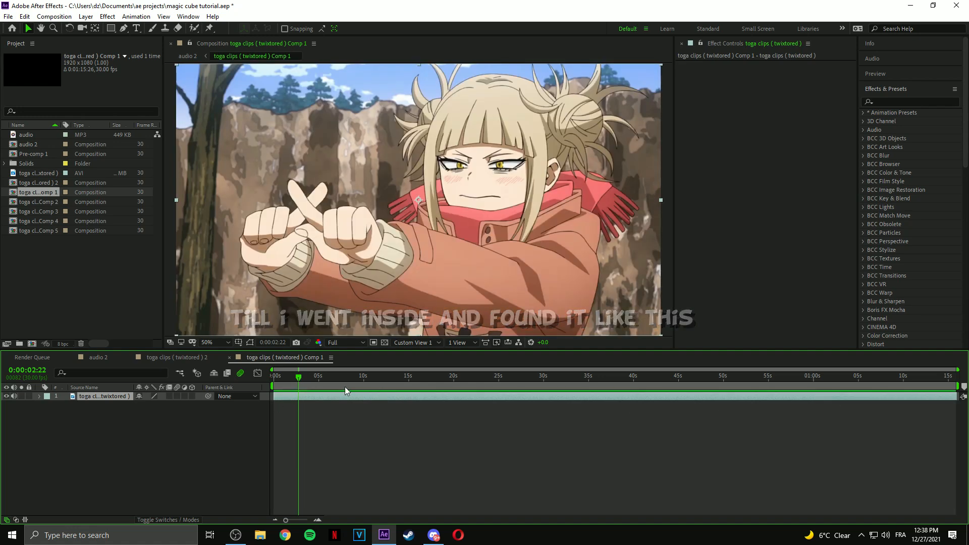
click(101, 358)
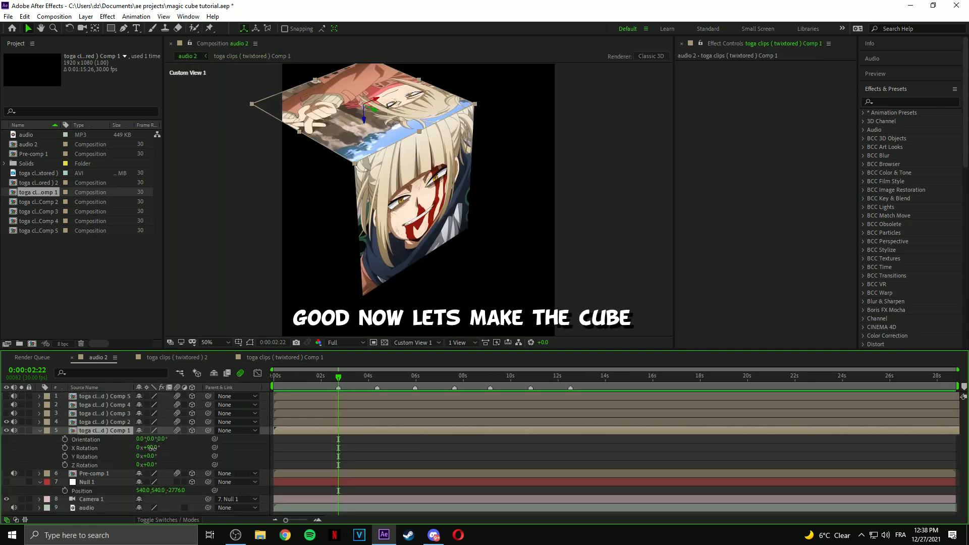
Reset the Comp 1 layer's X Rotation to 0°, set its Y Rotation to -90°, and move it into place as a side face.
text(0)
key(Return)
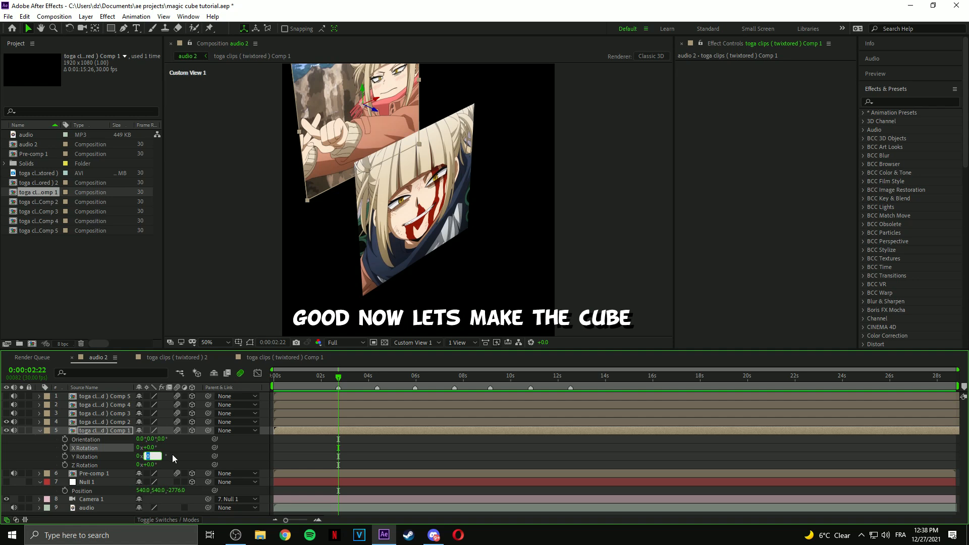
text(90)
key(Return)
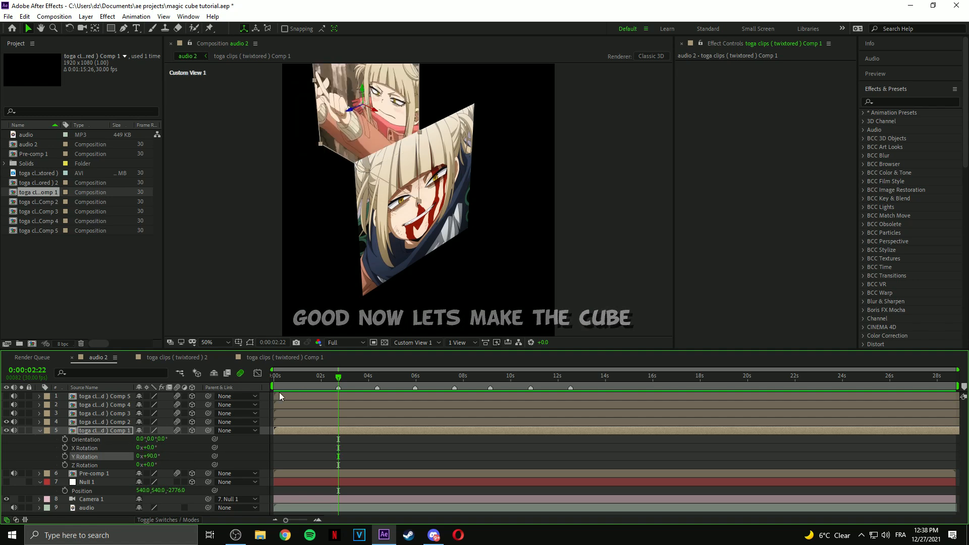
click(153, 456)
text(-90)
key(Return)
drag(375, 99, 431, 71)
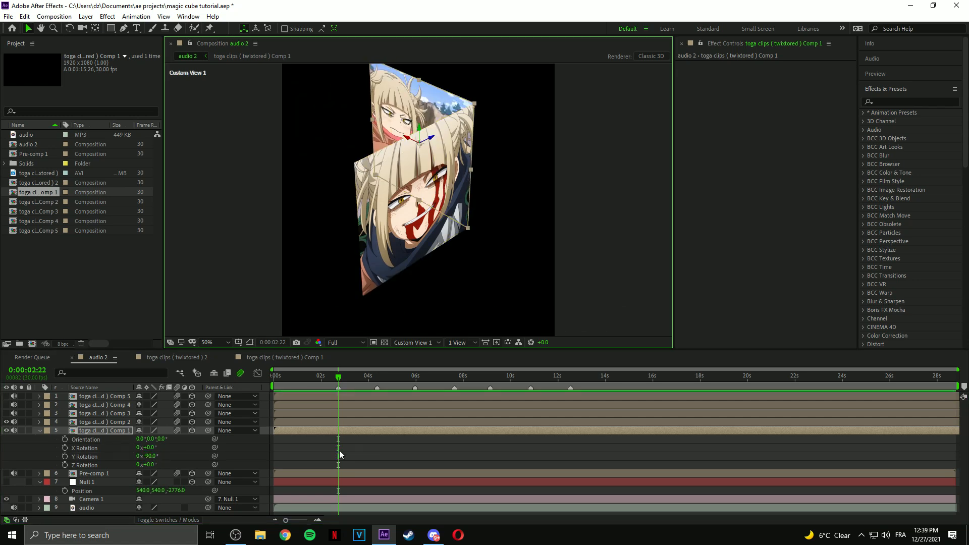
Show Pre-comp 1, set the Comp 2 layer's Y Rotation to 90°, and move Comp 2 into place as another side face.
click(330, 474)
click(7, 474)
click(6, 422)
click(6, 422)
drag(415, 222, 353, 230)
key(r)
click(153, 448)
text(90)
key(Return)
drag(386, 261, 533, 204)
Fit the Comp 1, Comp 2 and Pre-comp 1 faces together along their edges, checking the cube from several angles.
key(c)
key(v)
click(312, 237)
drag(323, 243, 498, 240)
click(366, 326)
click(484, 253)
click(411, 251)
click(492, 236)
key(v)
key(c)
key(v)
drag(501, 187, 520, 260)
key(c)
key(v)
scroll(520, 260, up, 1)
click(586, 305)
key(c)
drag(586, 305, 469, 212)
key(v)
Show the Comp 3 layer, set its X Rotation to -90°, and move it onto the upper edges as the cube's top face.
click(6, 413)
click(104, 413)
key(r)
click(150, 439)
click(151, 431)
text(-90)
key(Return)
drag(414, 202, 419, 248)
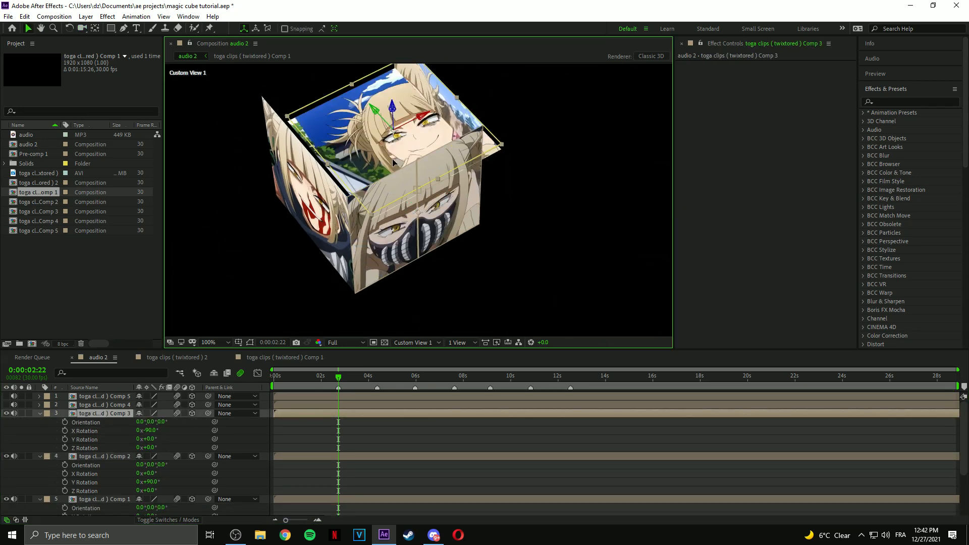
Show the Comp 4 layer, set its X Rotation to 90°, and move it to the lower edges as the cube's bottom face.
key(c)
drag(414, 152, 363, 172)
drag(474, 113, 430, 116)
drag(429, 152, 556, 172)
key(v)
click(6, 404)
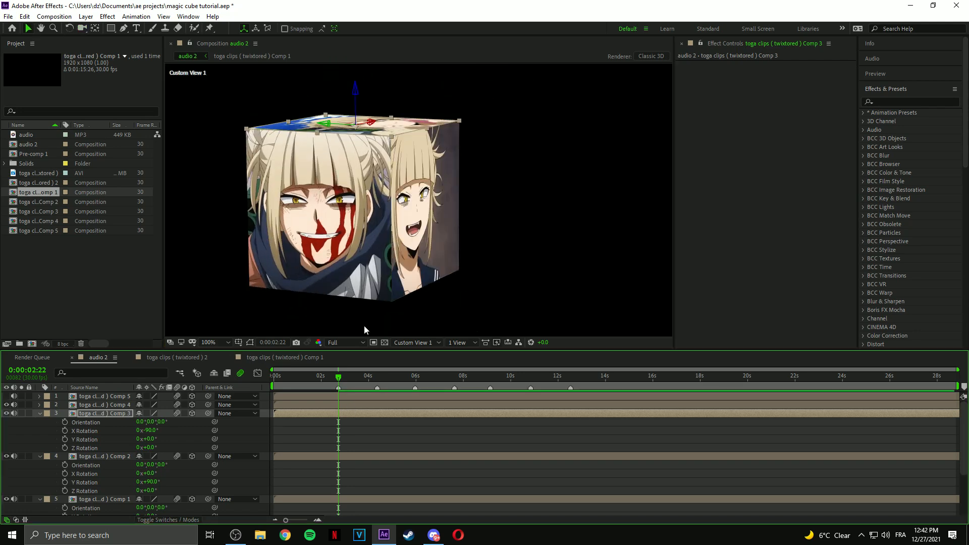
click(341, 407)
key(r)
click(151, 422)
text(90)
key(Return)
drag(430, 242, 424, 172)
drag(429, 212, 368, 281)
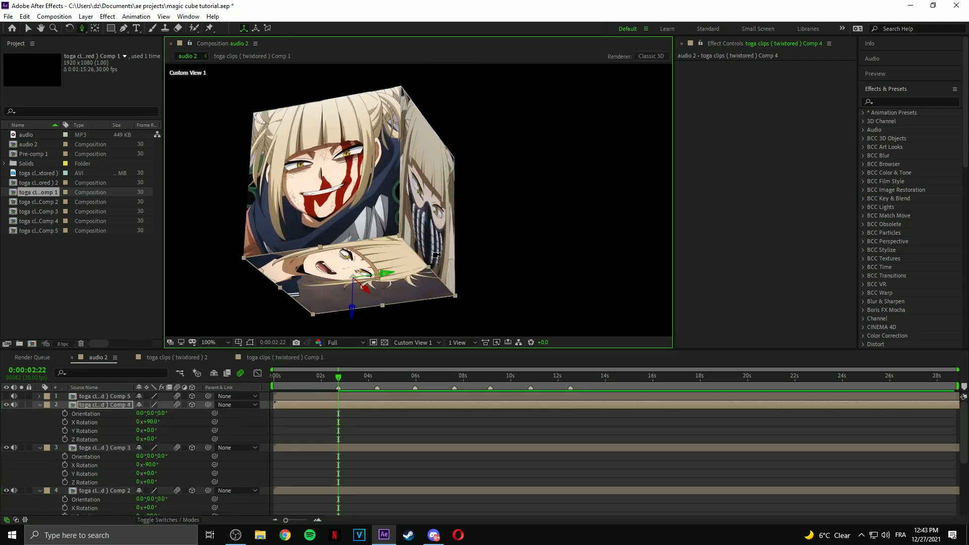
Show the Comp 5 layer and move it onto the remaining open side to close the cube.
click(6, 396)
click(439, 189)
drag(461, 191, 273, 212)
key(c)
drag(404, 202, 543, 289)
click(384, 425)
key(ctrl+a)
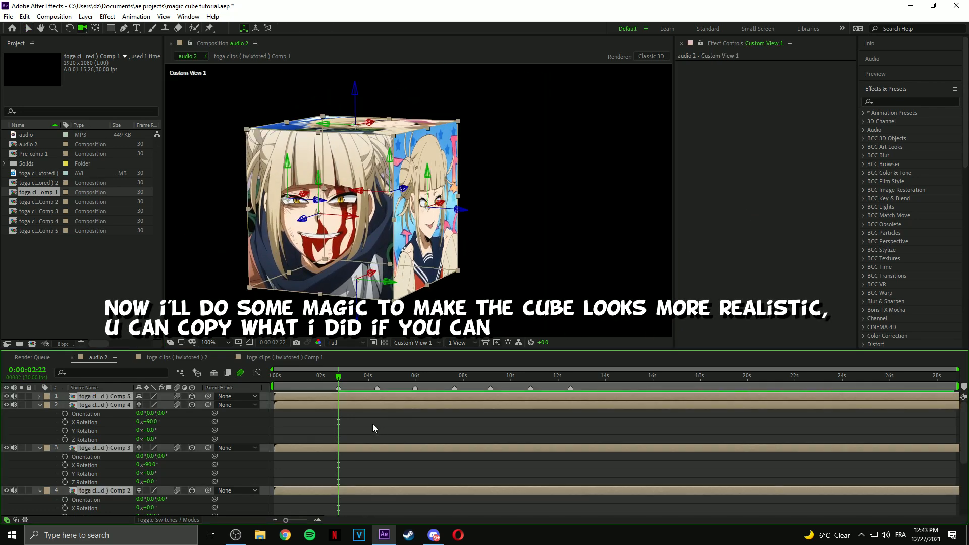
key(m)
key(m)
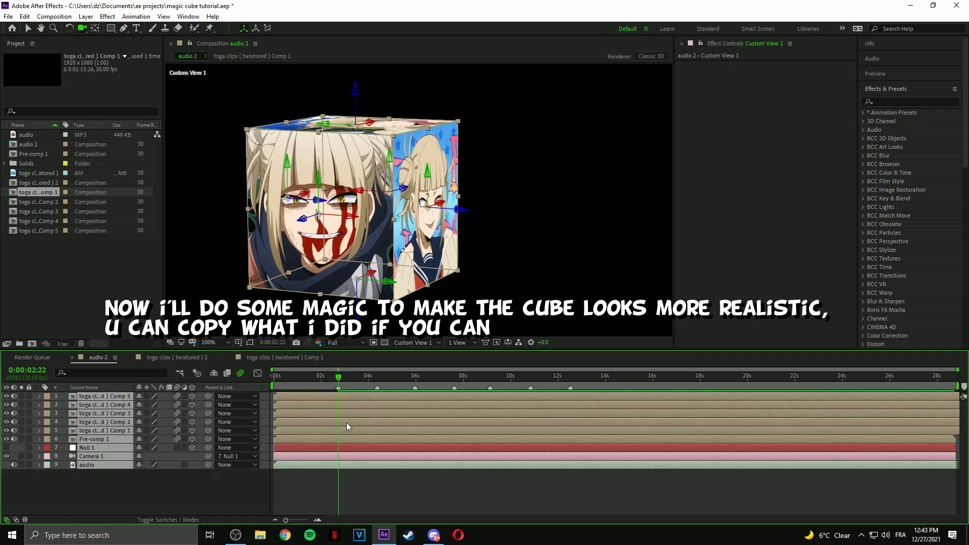
key(ctrl+d)
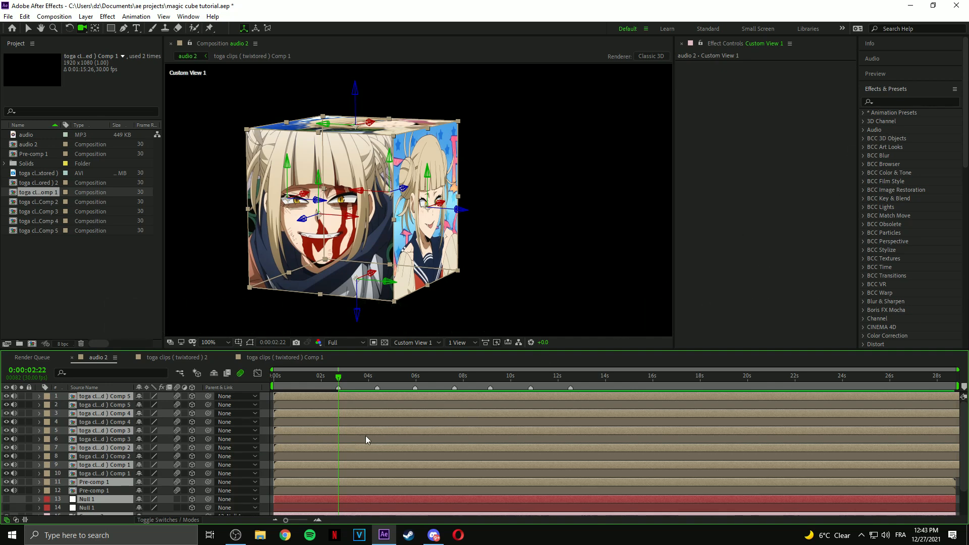
key(ctrl+z)
Set the Scale of the six cube face layers, Comp 1 through Comp 5 and Pre-comp 1, to 97%.
click(338, 495)
click(340, 440)
shift+click(338, 399)
key(s)
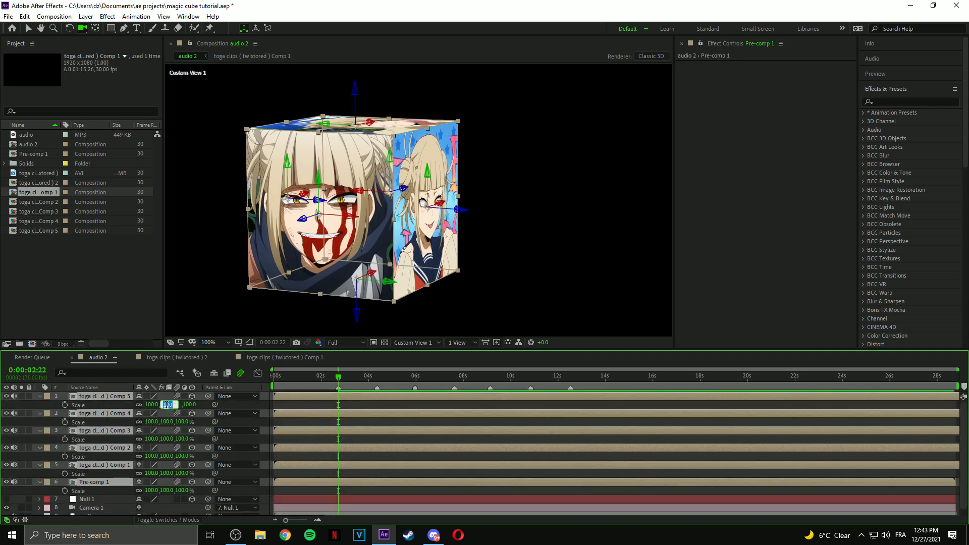
key(Return)
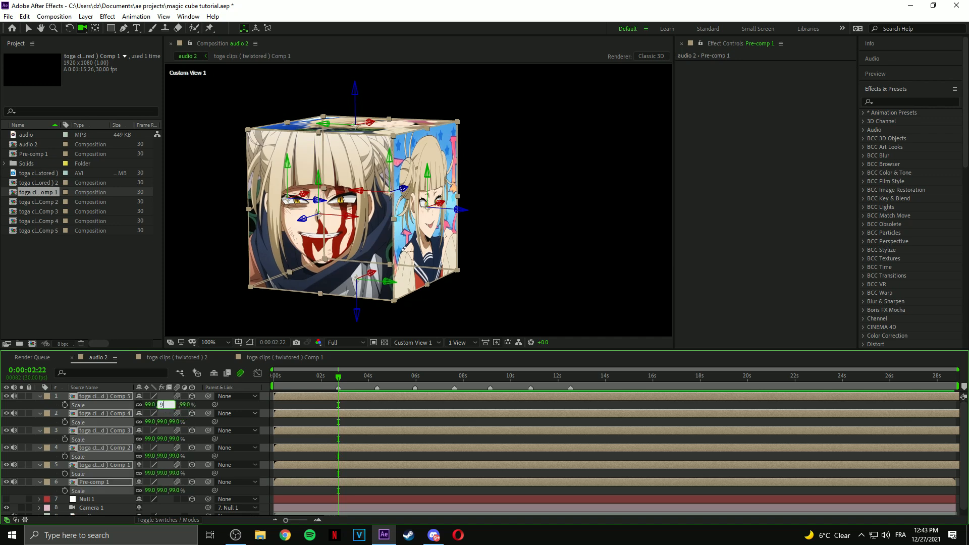
key(Return)
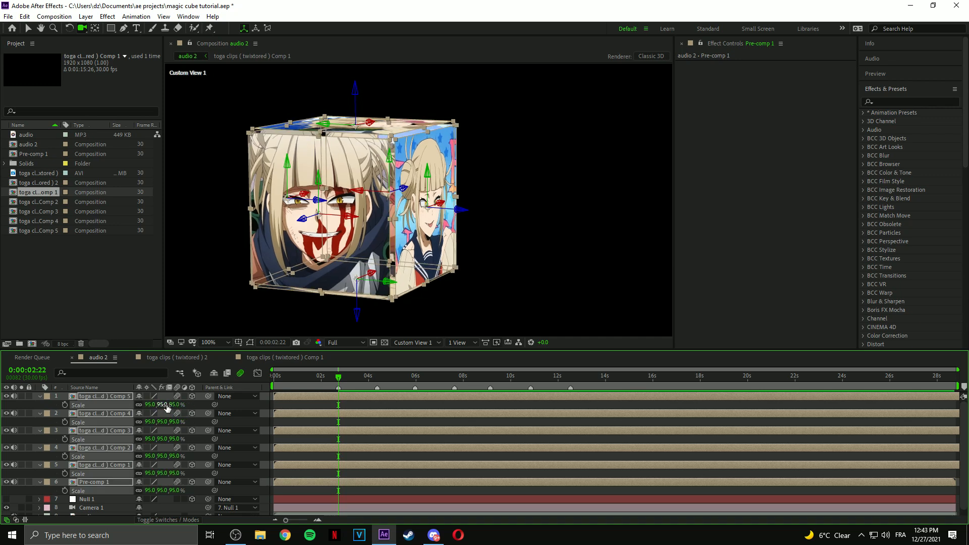
key(Return)
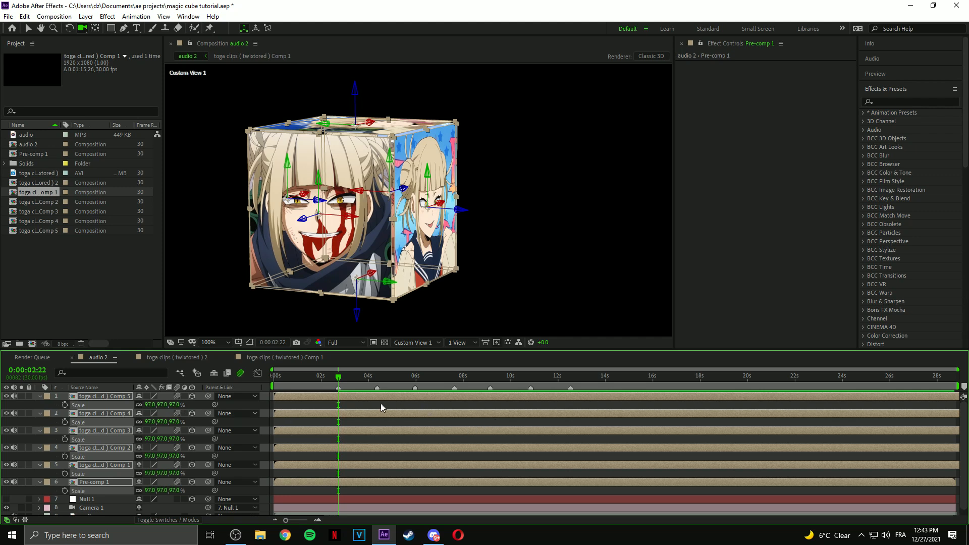
Duplicate the six cube face layers and set the duplicates' Scale to 100%.
key(ctrl+d)
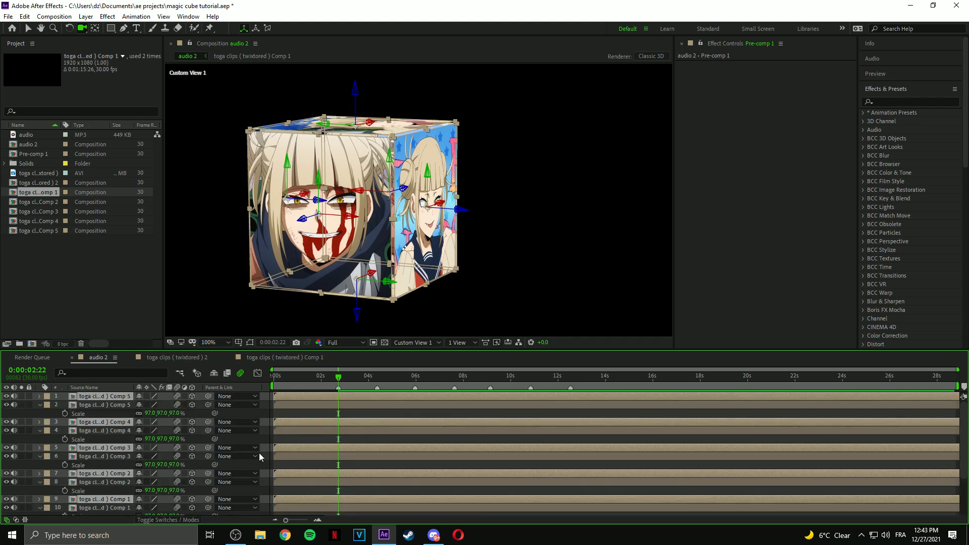
key(s)
scroll(215, 450, down, 3)
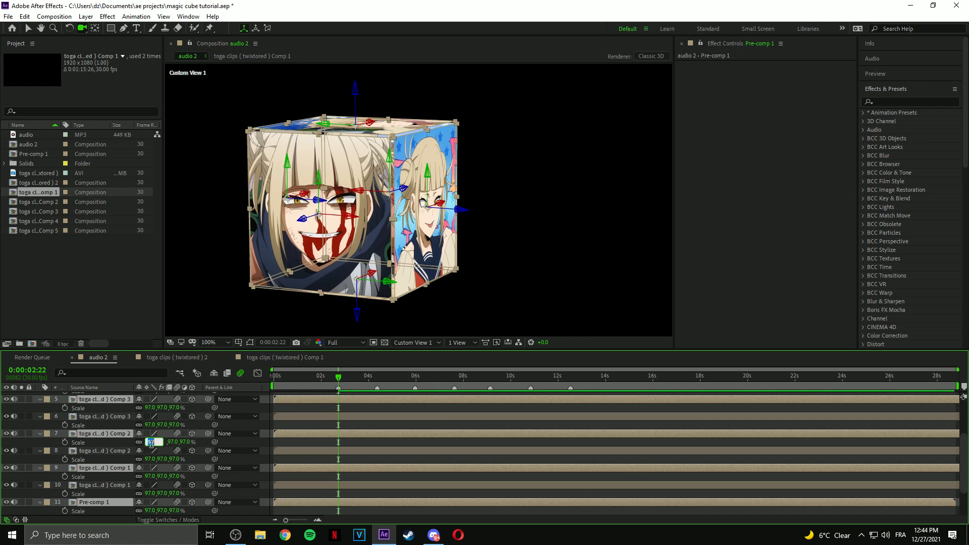
key(Return)
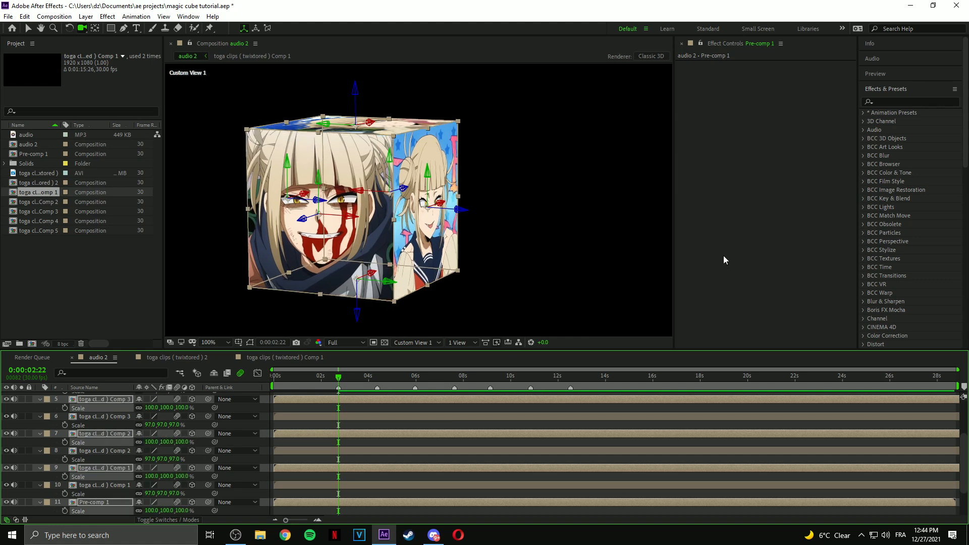
Apply the Fill effect to the six duplicated face layers and set its color to white (FFFFFF).
click(905, 103)
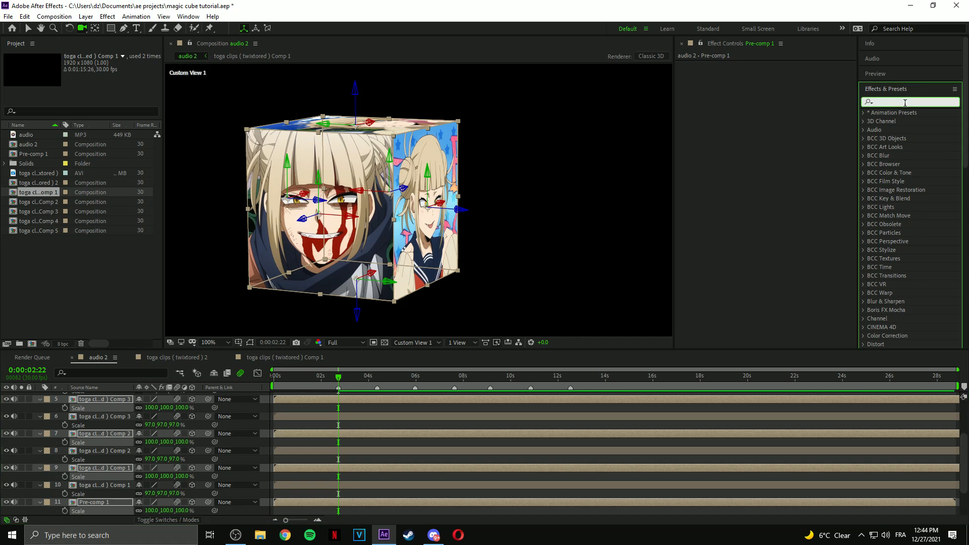
text(fill)
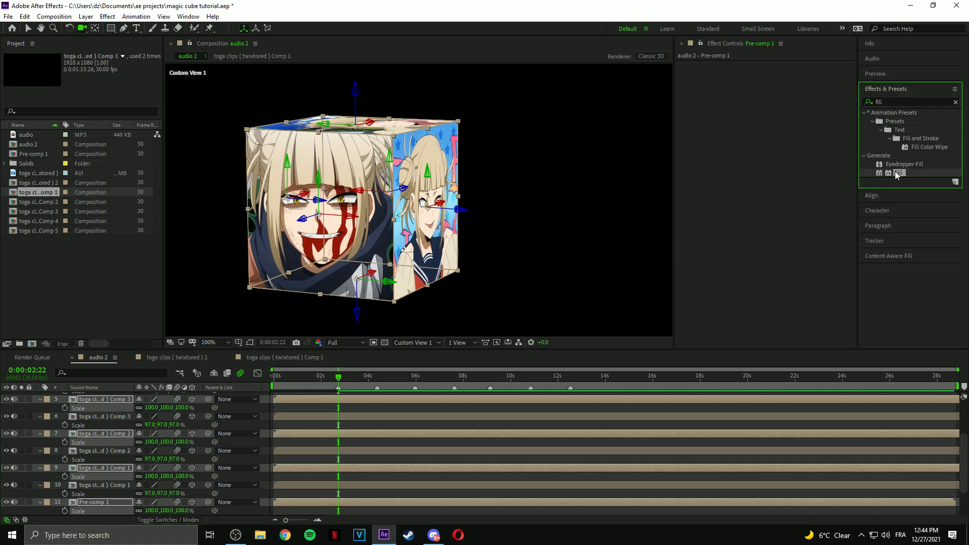
double_click(895, 172)
click(779, 92)
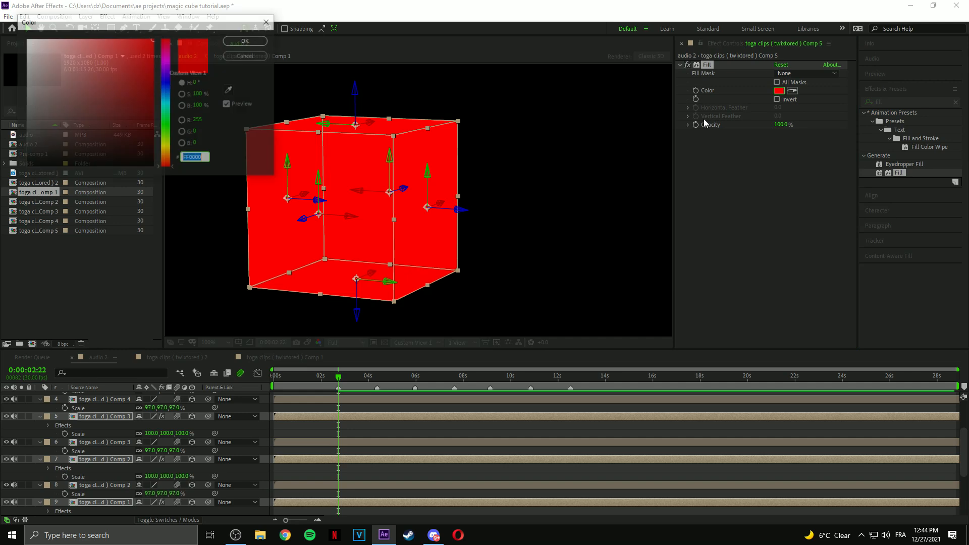
drag(52, 47, 27, 39)
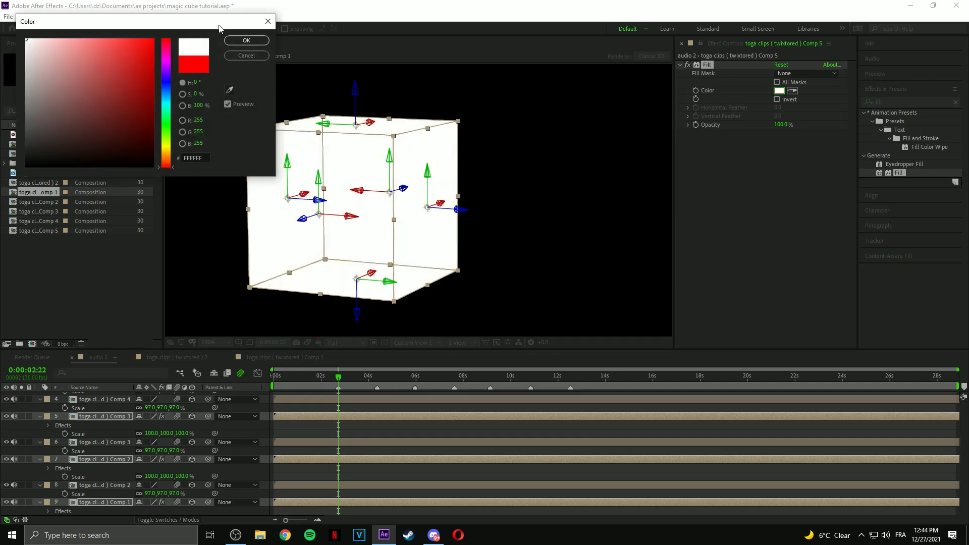
click(249, 40)
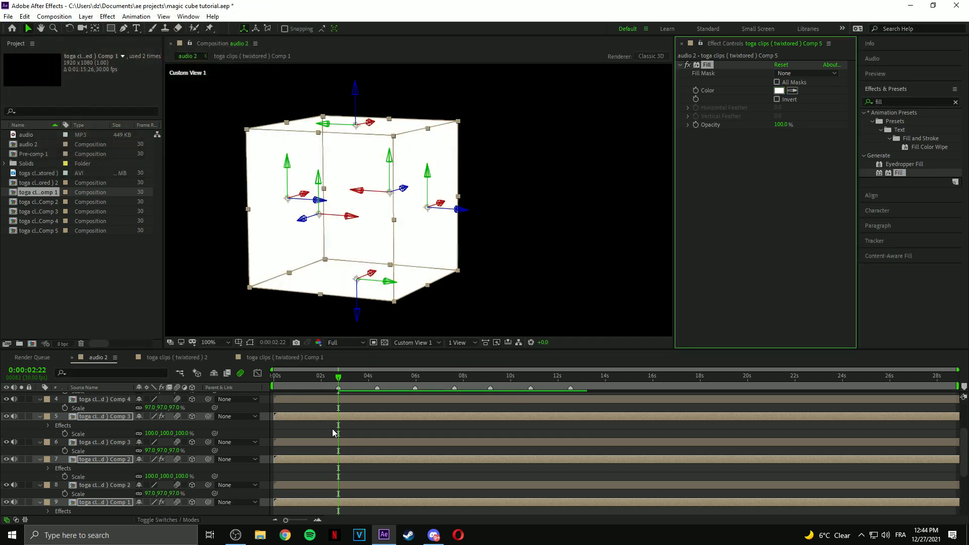
Move the white-filled duplicates below the original face layers and hide them from the timeline as shy layers.
scroll(336, 434, up, 3)
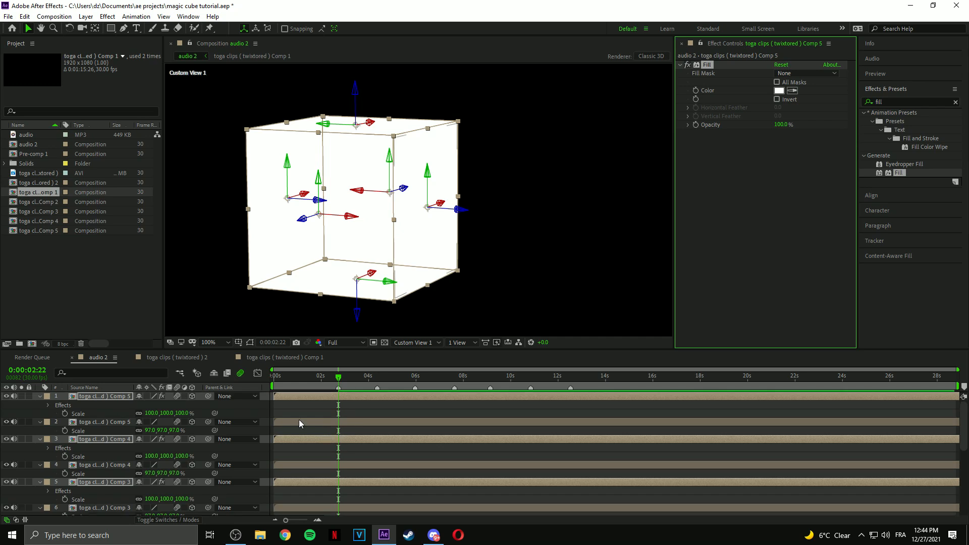
drag(105, 399, 129, 484)
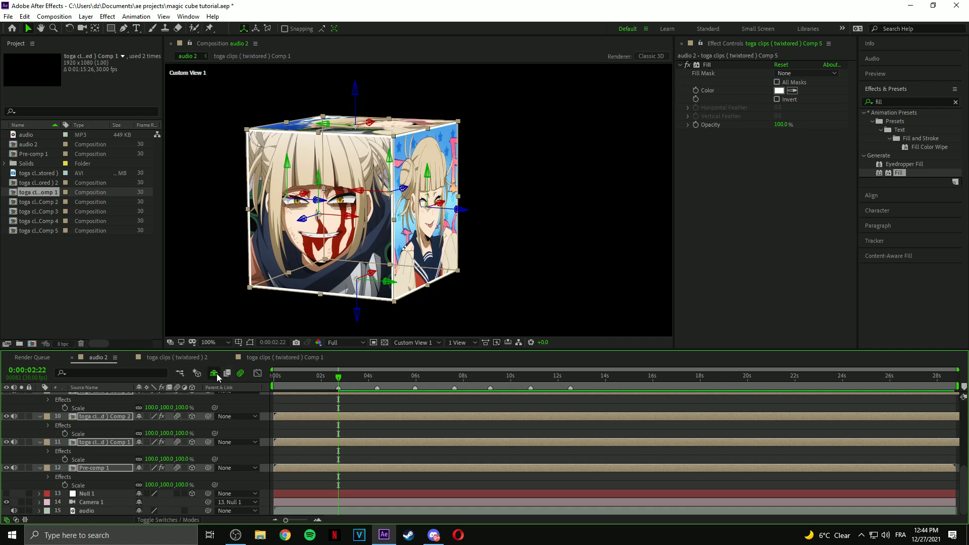
click(138, 417)
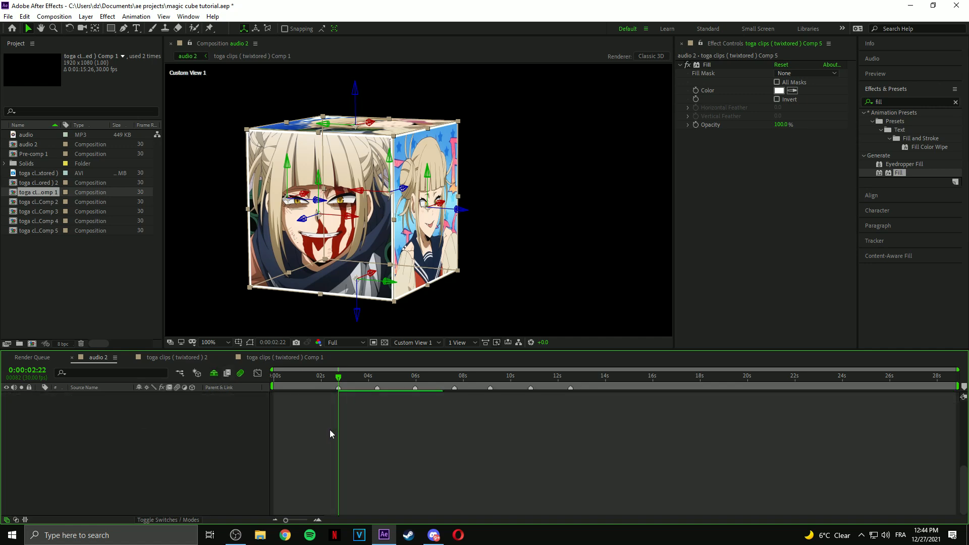
click(299, 420)
scroll(298, 419, up, 1)
scroll(319, 443, up, 1)
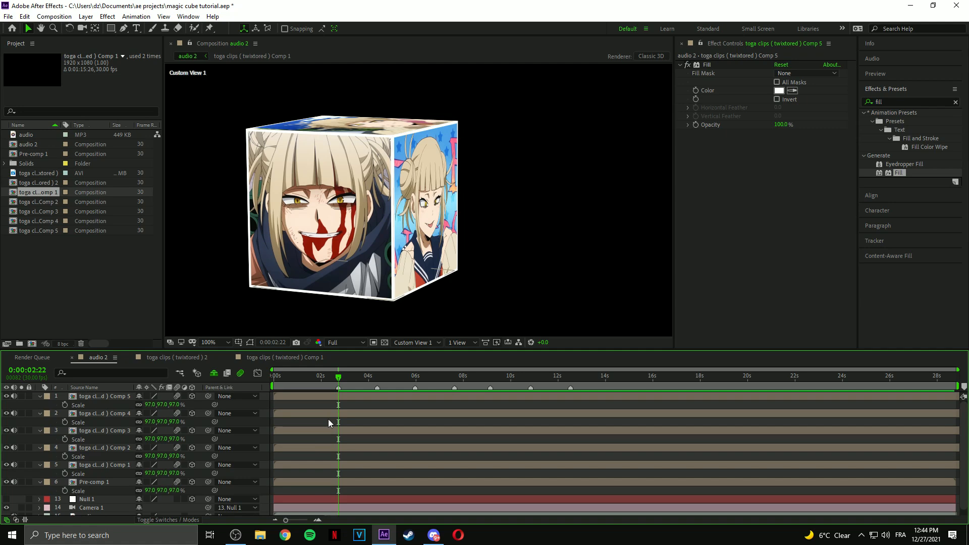
key(m)
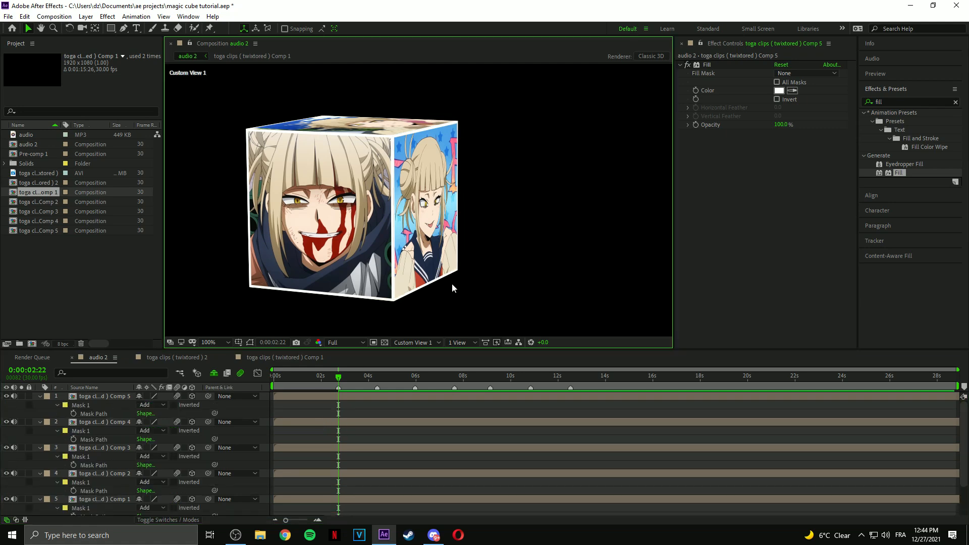
mouse_move(352, 251)
mouse_down()
mouse_move(563, 228)
mouse_move(414, 249)
mouse_move(303, 303)
mouse_move(321, 325)
mouse_move(297, 259)
mouse_move(521, 209)
mouse_move(414, 283)
mouse_move(410, 227)
mouse_up()
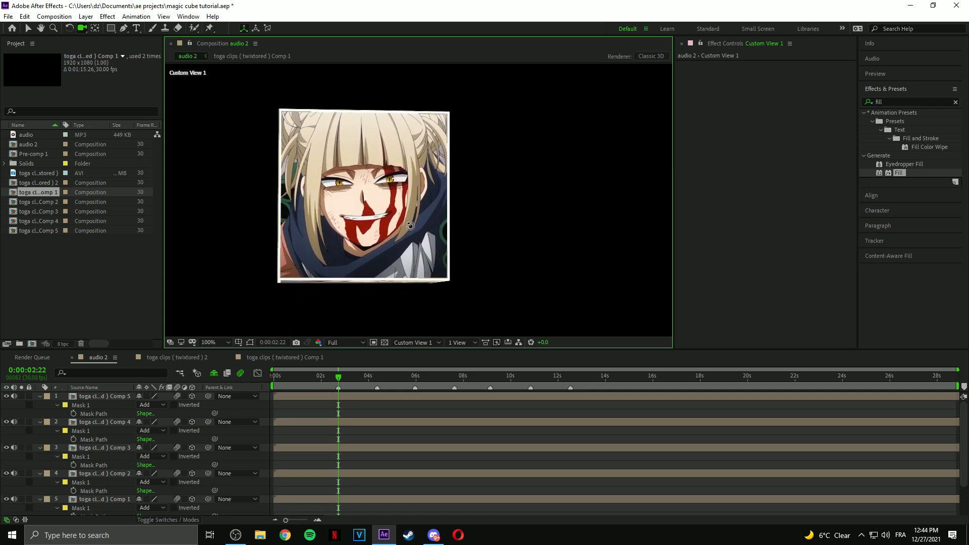
click(354, 342)
click(352, 400)
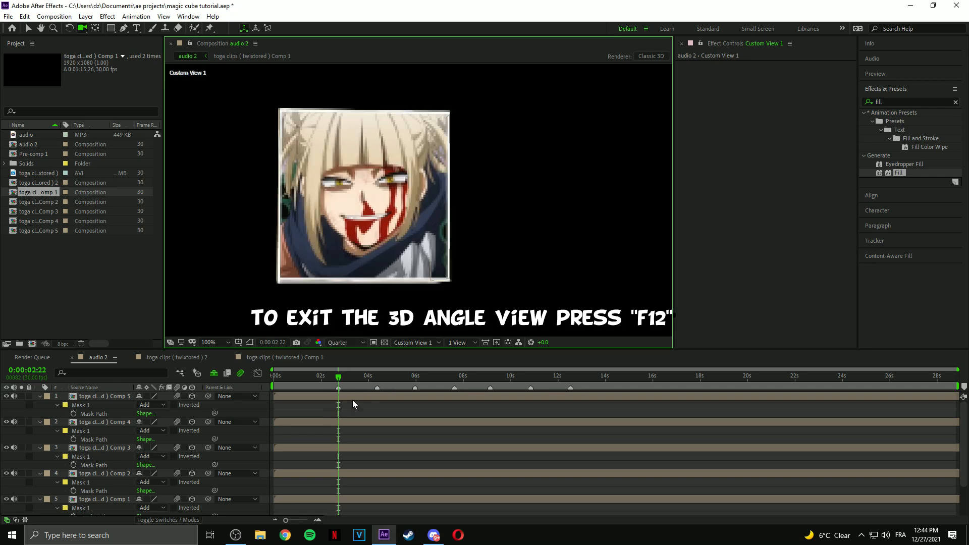
click(346, 343)
click(345, 367)
Save the project and switch the composition from Custom View 1 back to the active camera view.
key(ctrl+s)
key(F12)
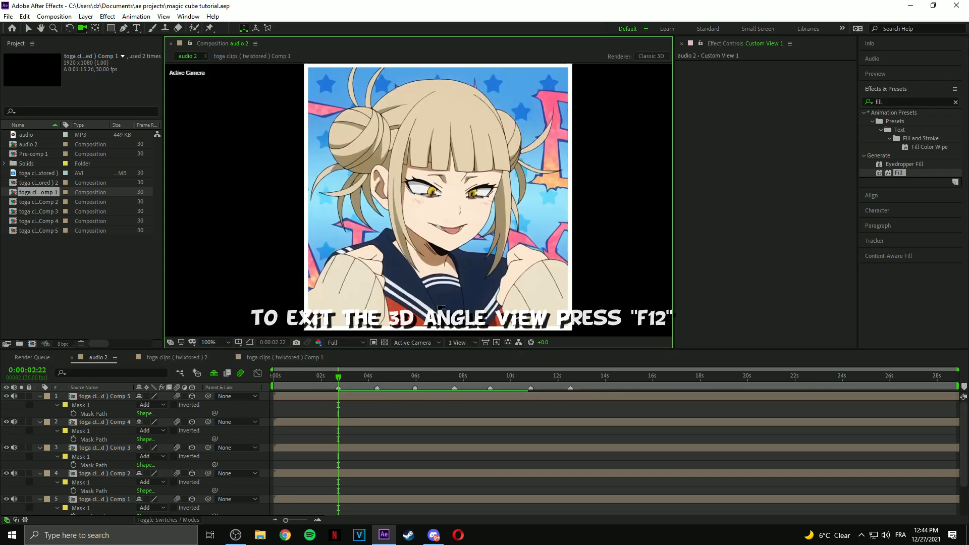
scroll(427, 273, down, 1)
key(v)
click(362, 409)
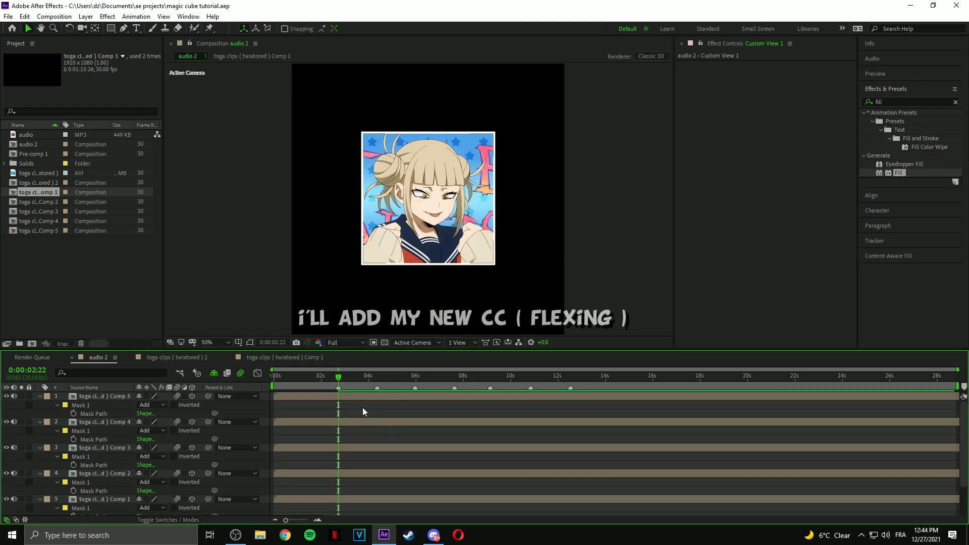
Remove the stray Null 2, add an adjustment layer above the cube, and apply the "cc simple for everything" preset to it.
key(u)
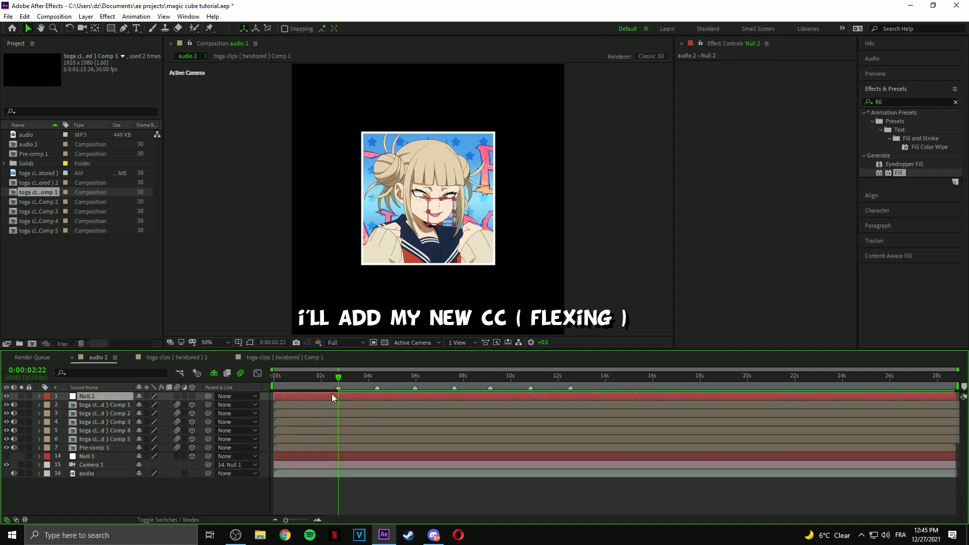
key(Delete)
key(ctrl+alt+y)
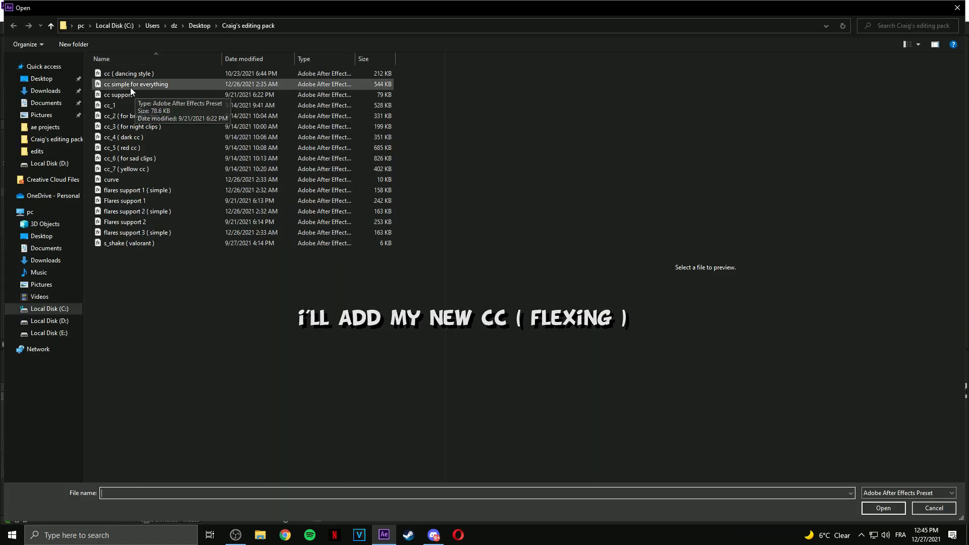
double_click(130, 87)
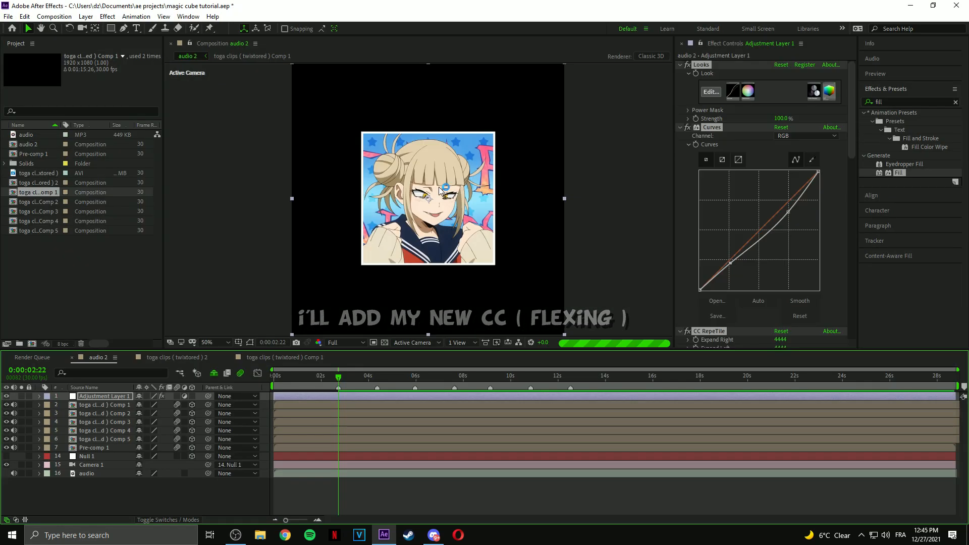
Add a black solid of 1080 × 1080 px and apply an Optical Flares animation preset to it.
key(ctrl+y)
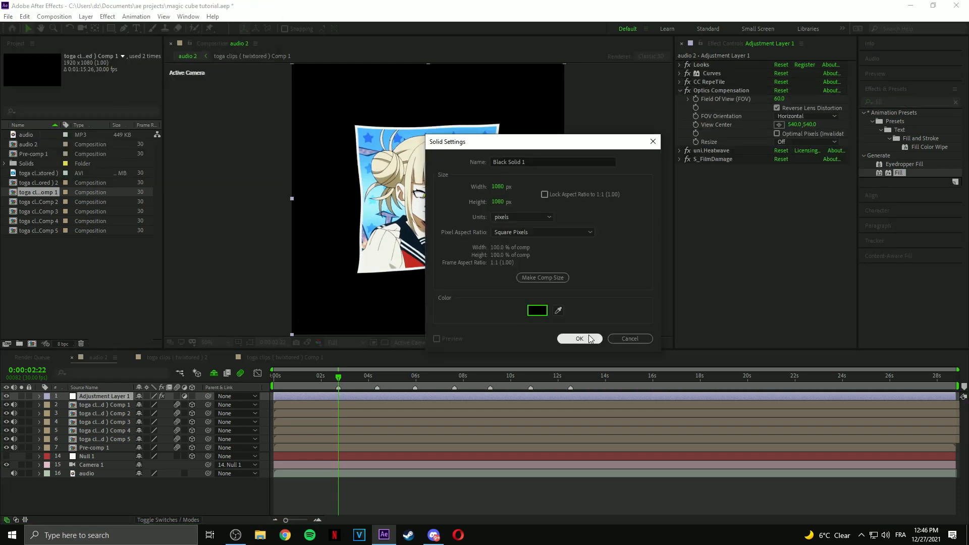
click(140, 19)
click(160, 38)
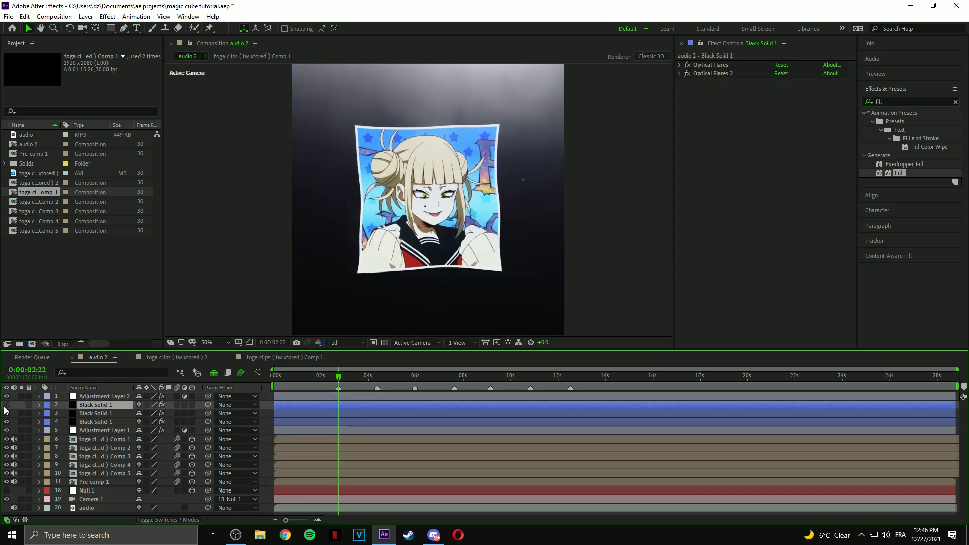
Move the second Optical Flares light on the black solid down to just below the bottom edge of the frame.
click(713, 73)
drag(441, 307, 430, 340)
scroll(429, 313, down, 2)
drag(424, 269, 423, 284)
scroll(423, 292, up, 2)
Apply Hue/Saturation to Adjustment Layer 1, setting the Blues saturation to -100 and adjusting the affected channel range.
click(323, 430)
click(881, 102)
text(hue)
drag(914, 181, 691, 153)
click(807, 125)
click(803, 185)
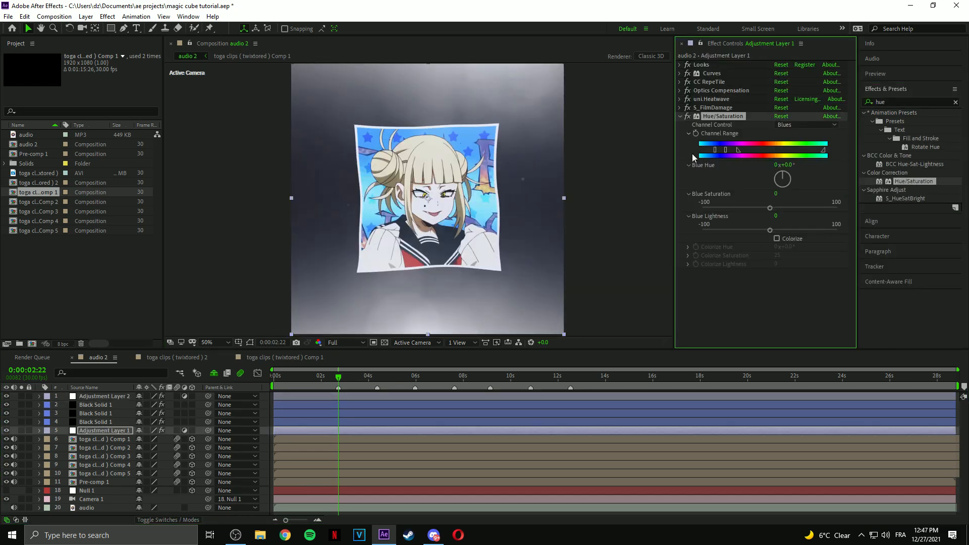
drag(770, 208, 690, 221)
drag(818, 150, 812, 152)
click(347, 490)
click(336, 481)
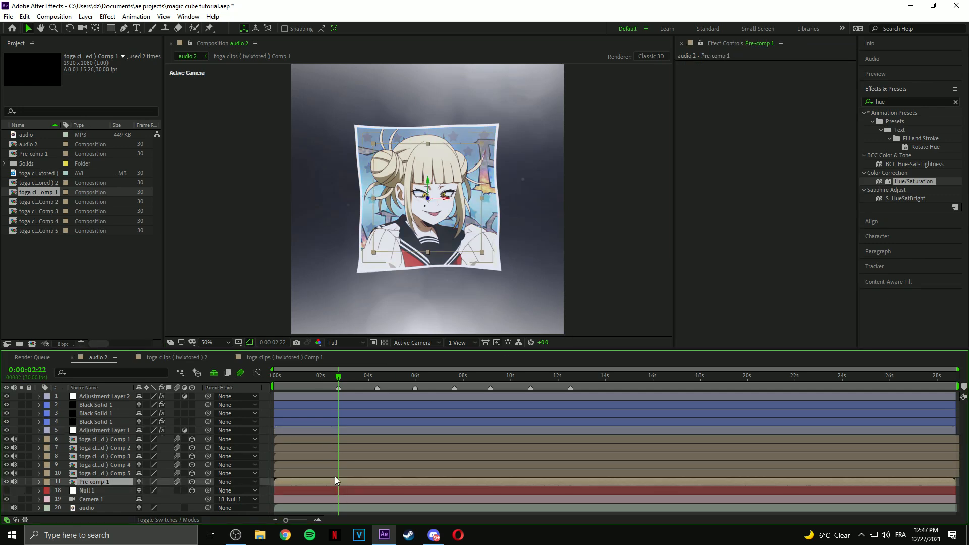
click(338, 457)
click(339, 441)
key(space)
Reset the position of Null 1 and set a Position keyframe at 0:00:02:06.
click(335, 489)
drag(334, 379, 326, 388)
key(p)
right_click(113, 503)
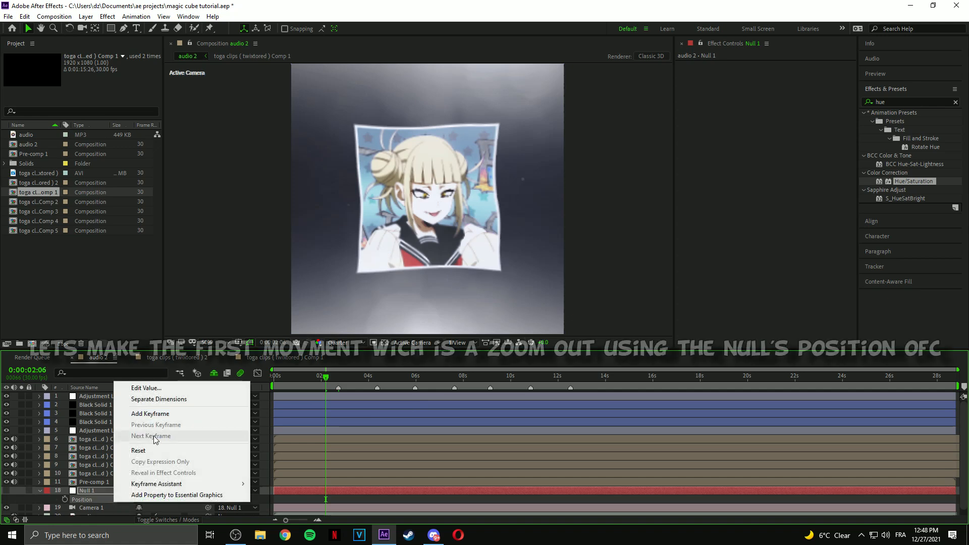
click(150, 452)
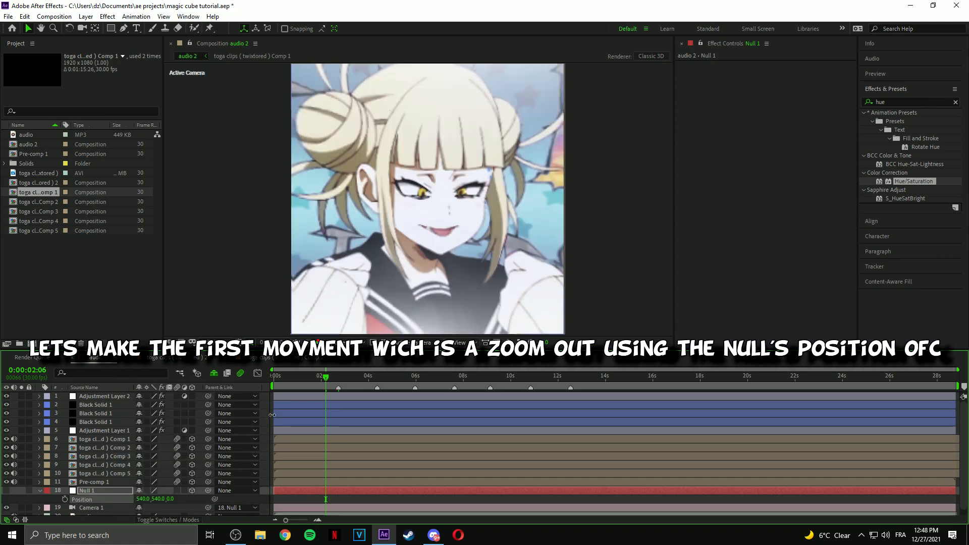
click(317, 431)
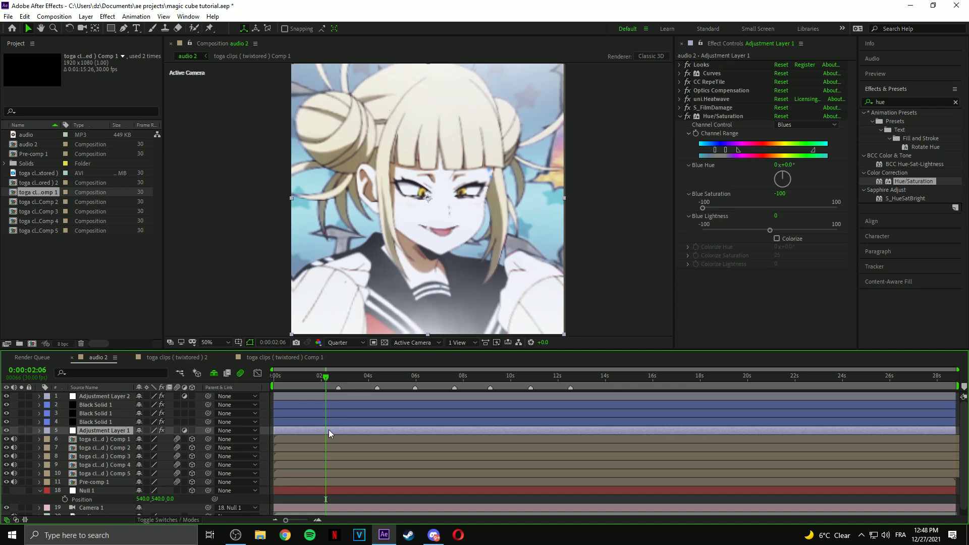
click(322, 490)
click(66, 499)
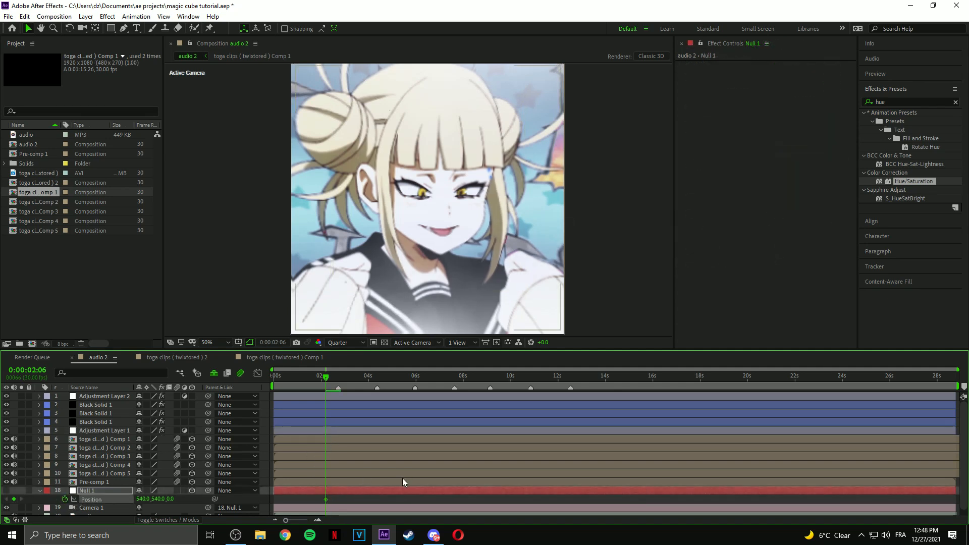
Shift Null 1's first Position keyframe to about 2 seconds and zoom out to a Z position of -3198 at 0:00:03:28.
scroll(349, 495, down, 1)
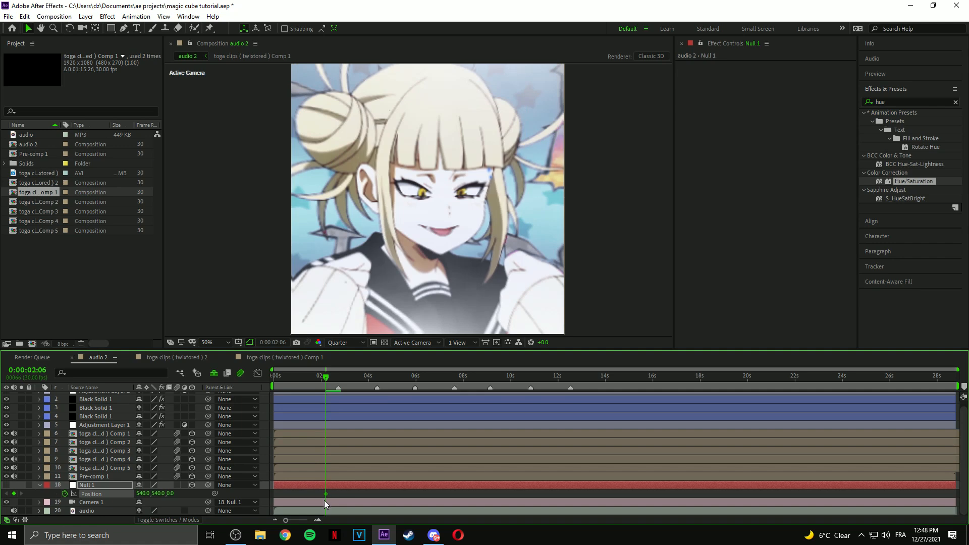
drag(326, 495, 324, 496)
drag(328, 376, 368, 391)
drag(326, 495, 323, 495)
drag(165, 494, 74, 494)
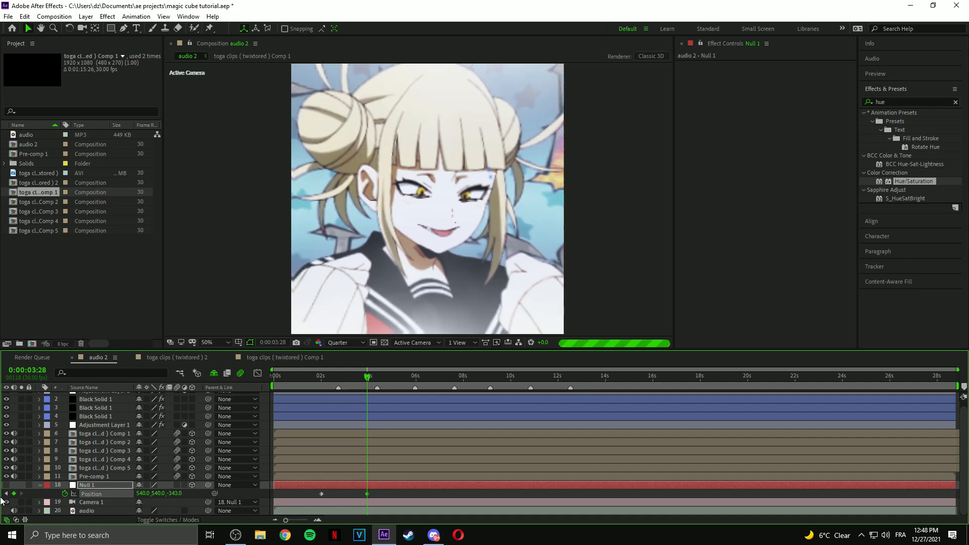
drag(174, 495, 81, 495)
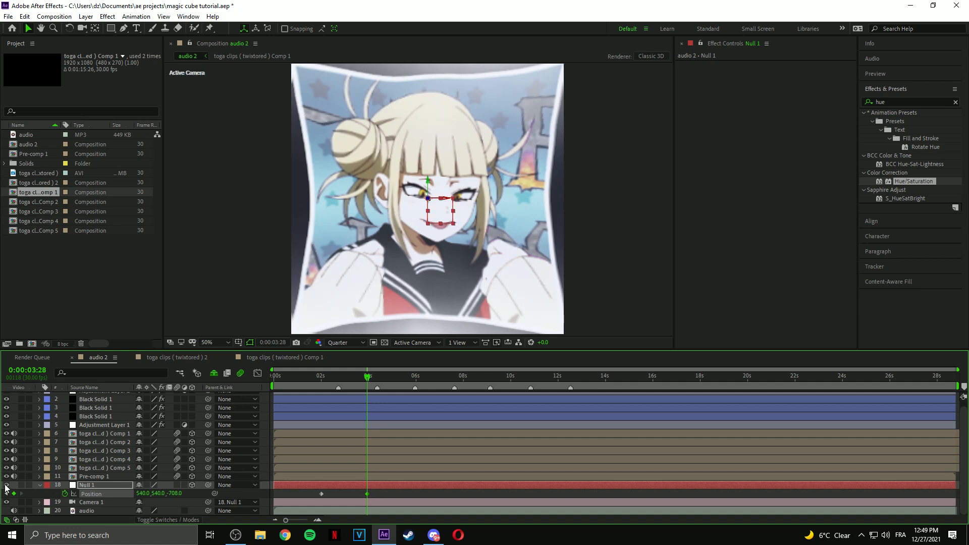
click(42, 496)
click(190, 499)
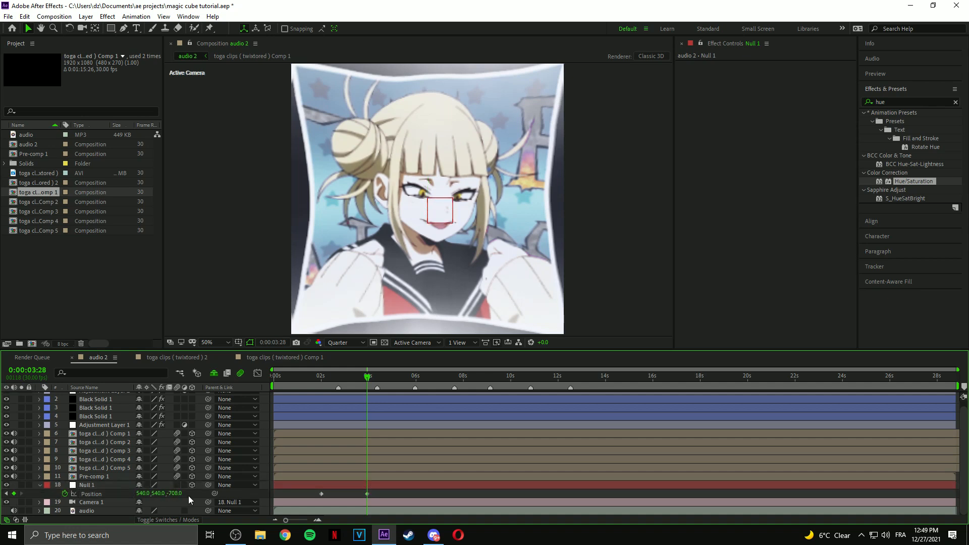
drag(107, 496, 80, 494)
drag(177, 493, 154, 494)
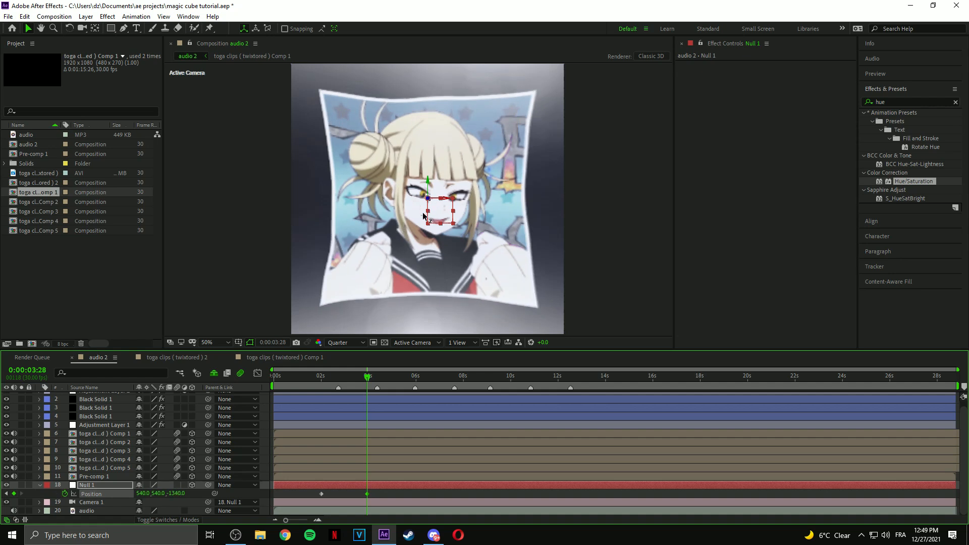
drag(424, 211, 447, 183)
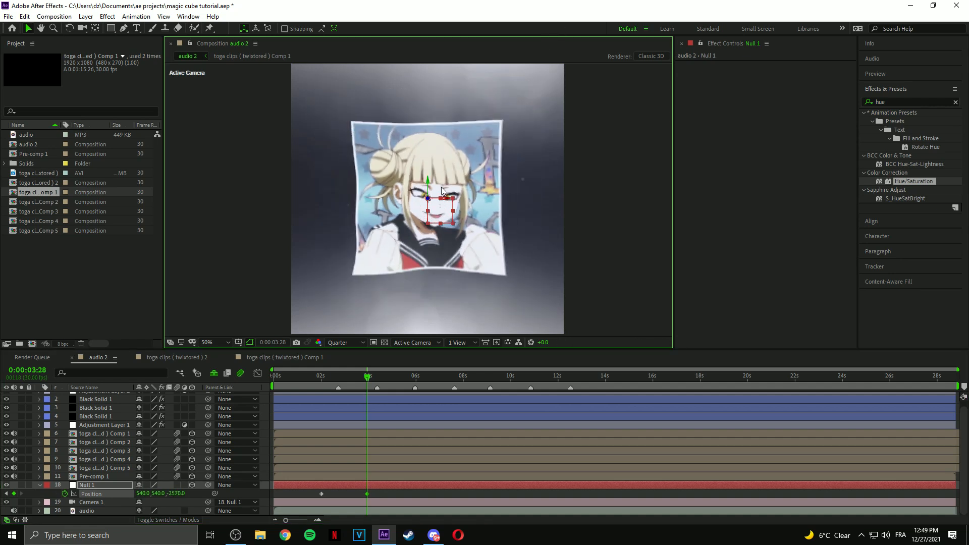
drag(462, 118, 475, 86)
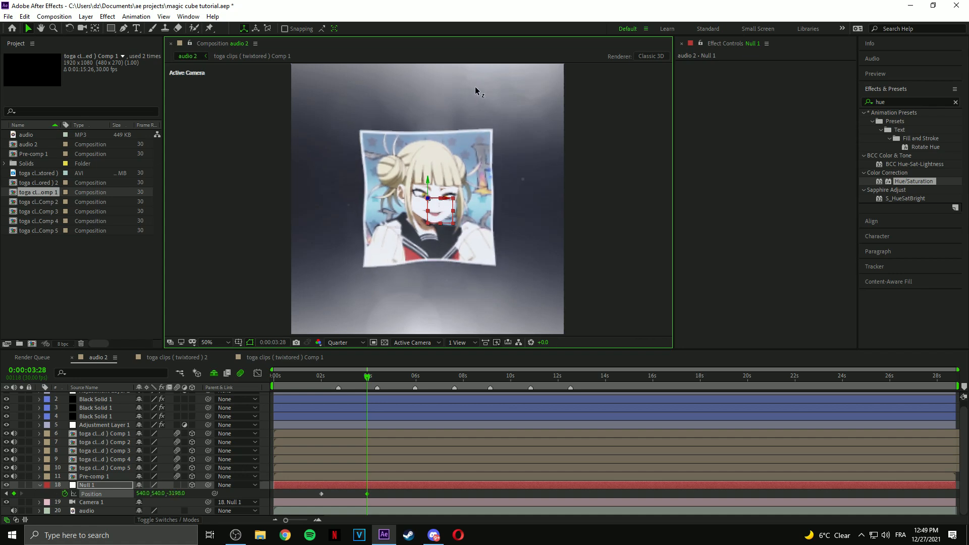
Save the project and add a second null as a 3D layer that serves as the parent of Null 1.
click(345, 501)
click(347, 492)
key(ctrl+s)
click(347, 486)
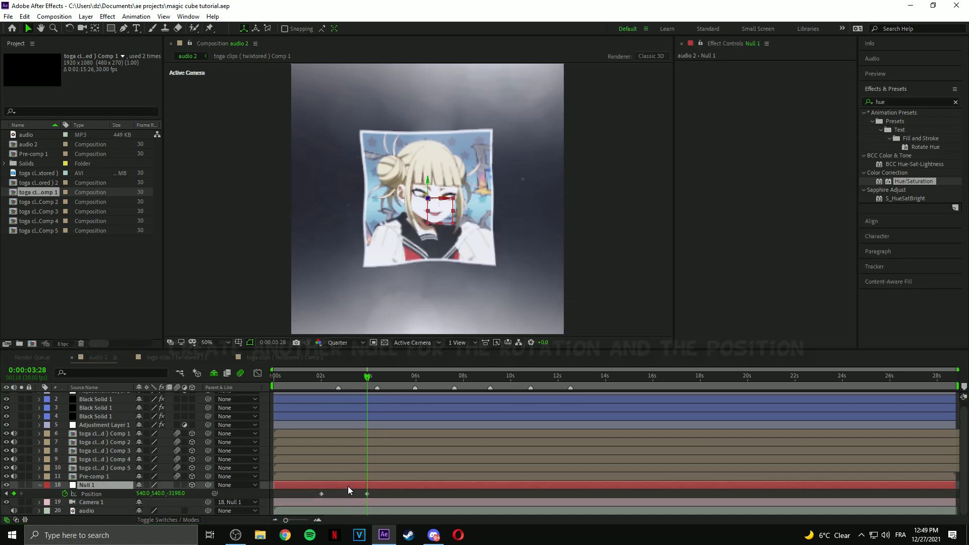
key(ctrl+alt+shift+y)
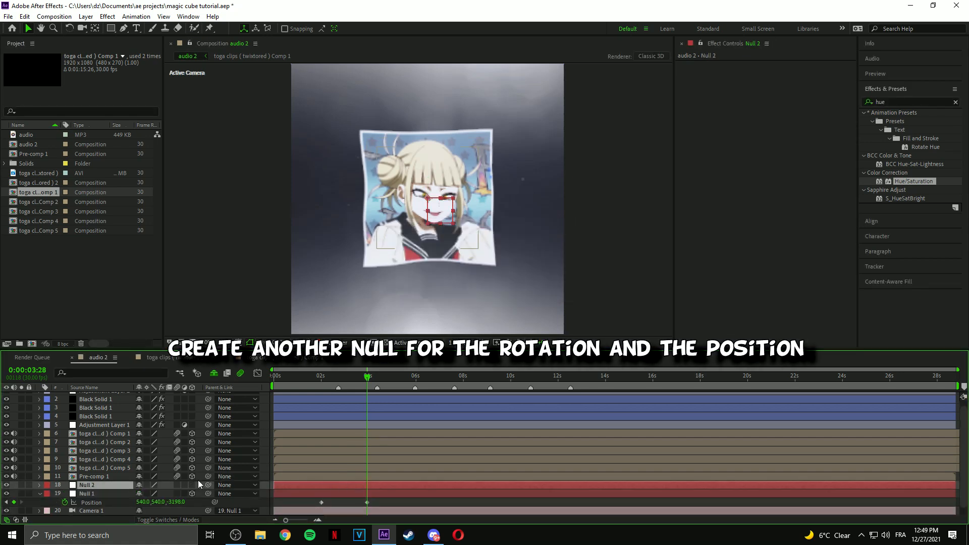
drag(209, 493, 208, 486)
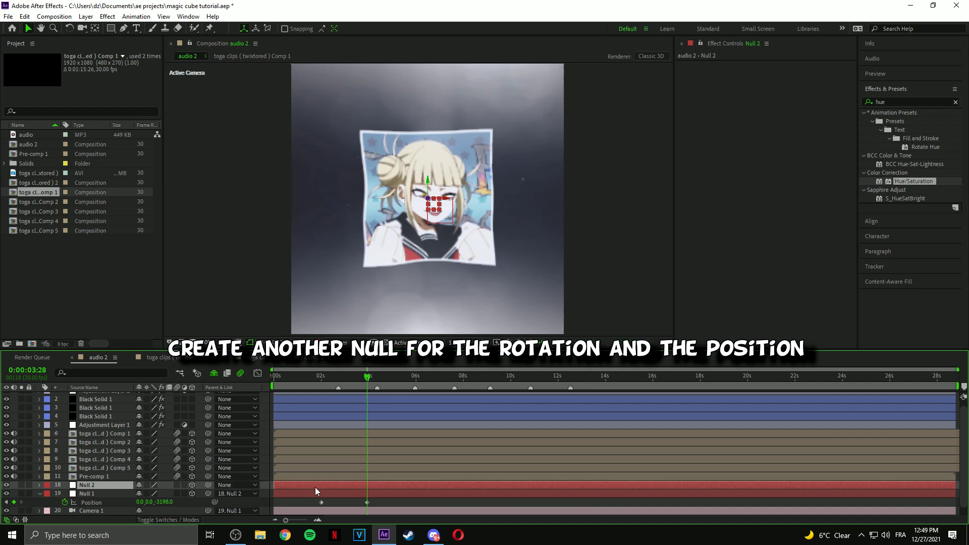
Keyframe Null 2's position and orientation at about 2 seconds and again at 0:00:04:12 to turn the cube and recentre it in view.
key(p)
key(shift+r)
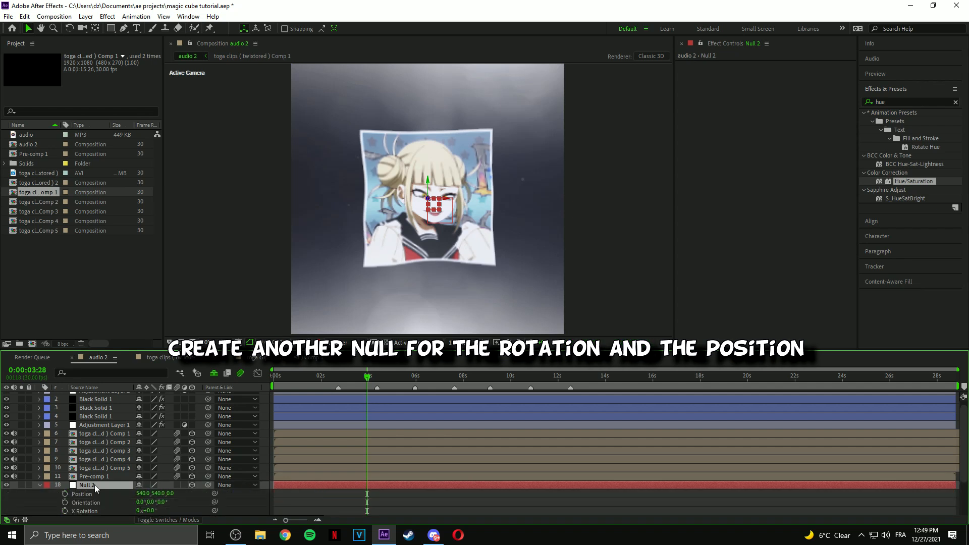
click(64, 502)
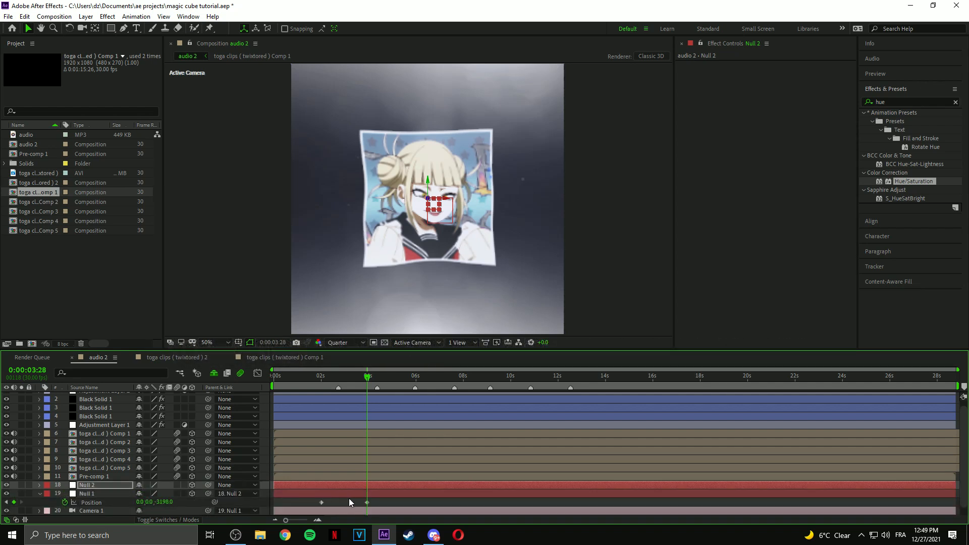
scroll(359, 498, down, 2)
drag(337, 489, 323, 478)
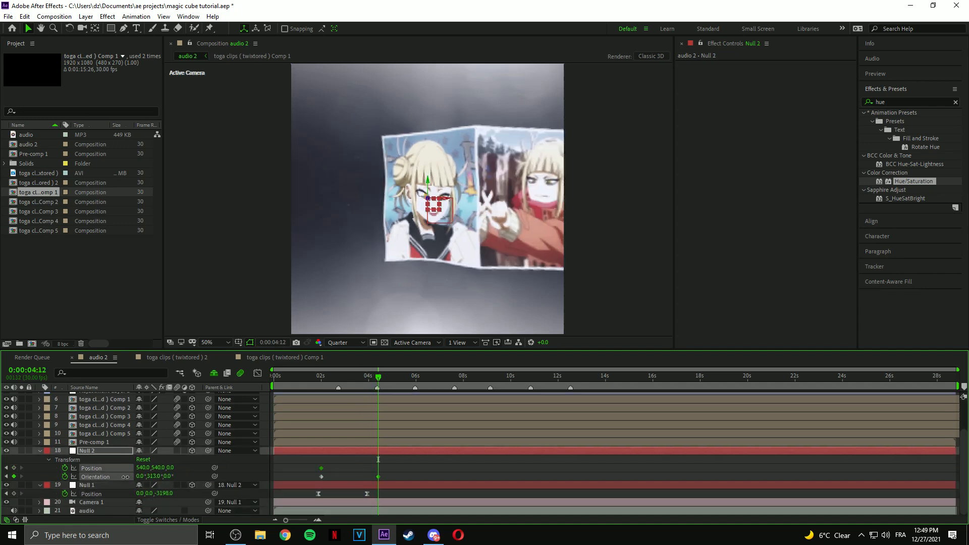
drag(294, 464, 289, 464)
drag(158, 468, 115, 468)
drag(141, 477, 172, 476)
Apply Easy Ease to Null 2's position and orientation keyframes, check them in the graph editor and save the project.
key(F9)
drag(378, 476, 345, 493)
click(257, 373)
click(520, 520)
click(257, 373)
key(ctrl+s)
Preview the cube's zoom-out and rotation from just before the 2-second mark.
click(315, 380)
key(space)
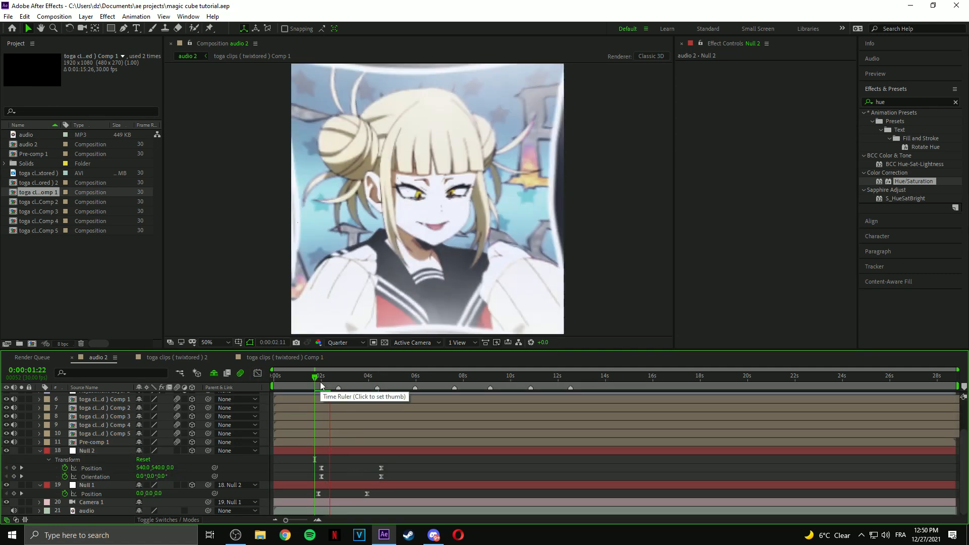
key(space)
key(space)
key(space)
click(319, 380)
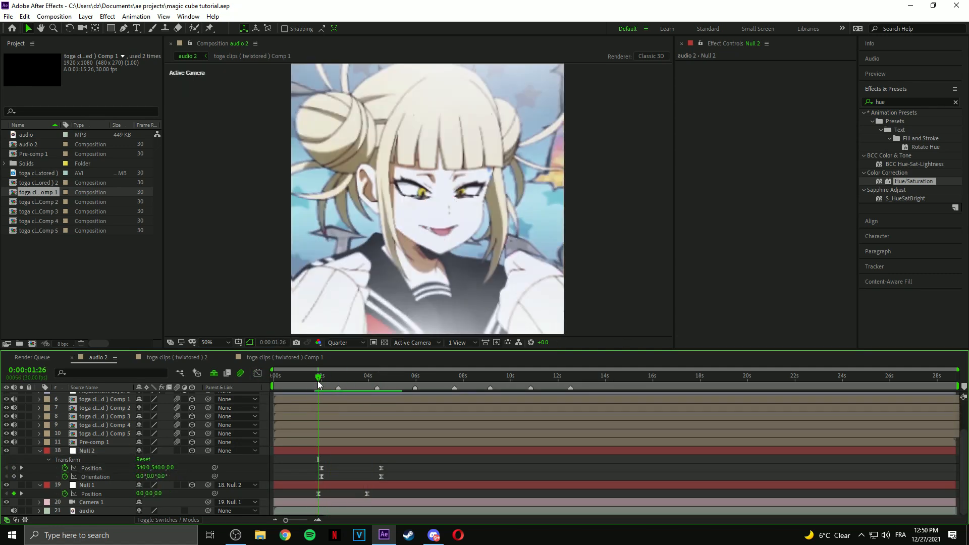
key(space)
key(space)
Move the layers of the front and right cube faces to the end of the cube-face stack.
drag(104, 434, 119, 444)
click(104, 417)
drag(104, 399, 101, 438)
Rename the last three cube-face layers, from the lowest upwards, as front, right and back.
right_click(104, 443)
click(140, 436)
text(front)
right_click(93, 434)
click(129, 426)
text(right)
click(101, 425)
text(back)
Rename the remaining three cube-face layers, from the lowest upwards, as bottom, top and left.
right_click(98, 417)
click(133, 409)
text(bo)
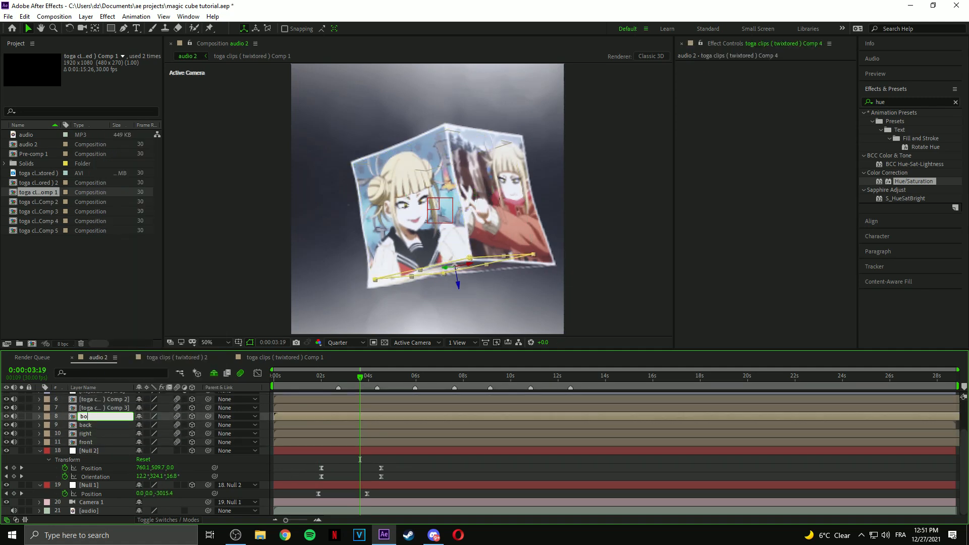
text(ttom)
right_click(101, 408)
click(140, 400)
text(top)
right_click(101, 399)
click(136, 390)
text(left)
Colour-label the cube-face layers: front cyan, right fuchsia, back orange, bottom green, top blue and left yellow.
click(314, 443)
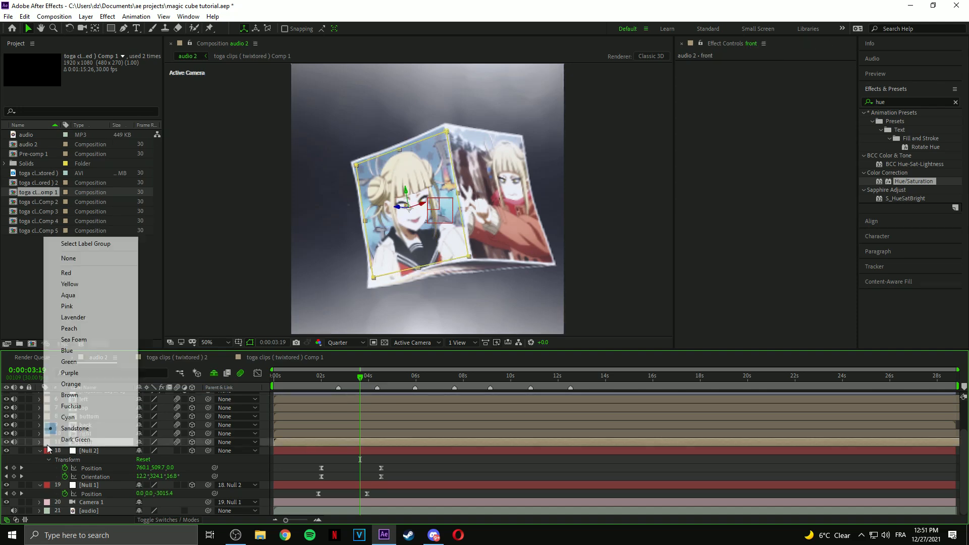
click(71, 367)
click(47, 416)
click(83, 337)
click(47, 408)
click(81, 317)
click(47, 399)
click(76, 297)
click(47, 399)
click(90, 246)
Rename the adjustment and flare layers above the cube, from the lowest upwards, as cc, flar, flar, another flar and curve.
scroll(92, 429, up, 2)
text(ccflarflaranother flar)
right_click(94, 397)
click(109, 390)
text(curve)
key(Return)
Set the time to 0:00:02:09, open the front face's composition and pre-compose the clip layer inside it.
click(335, 474)
mouse_move(331, 377)
mouse_down()
mouse_move(321, 384)
mouse_move(340, 383)
mouse_move(328, 376)
mouse_up()
click(313, 481)
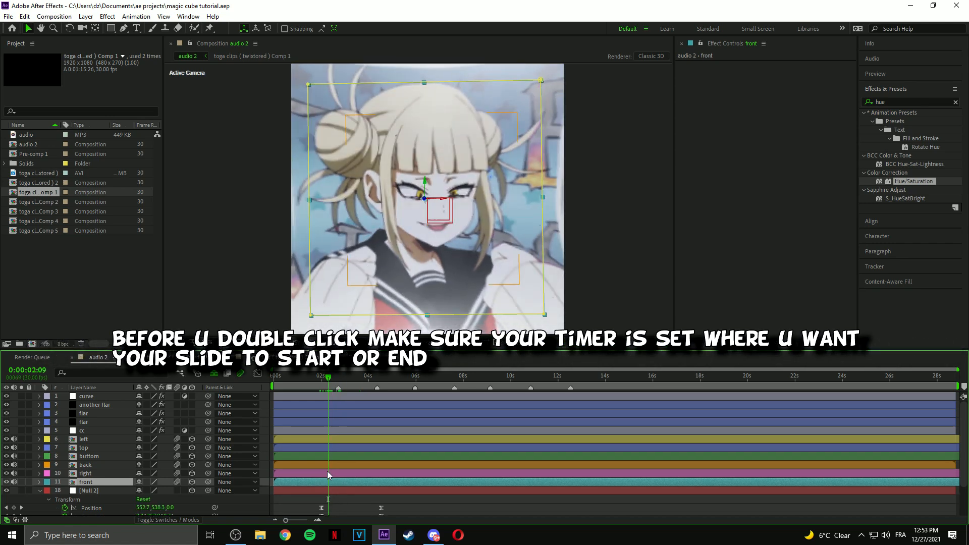
double_click(329, 483)
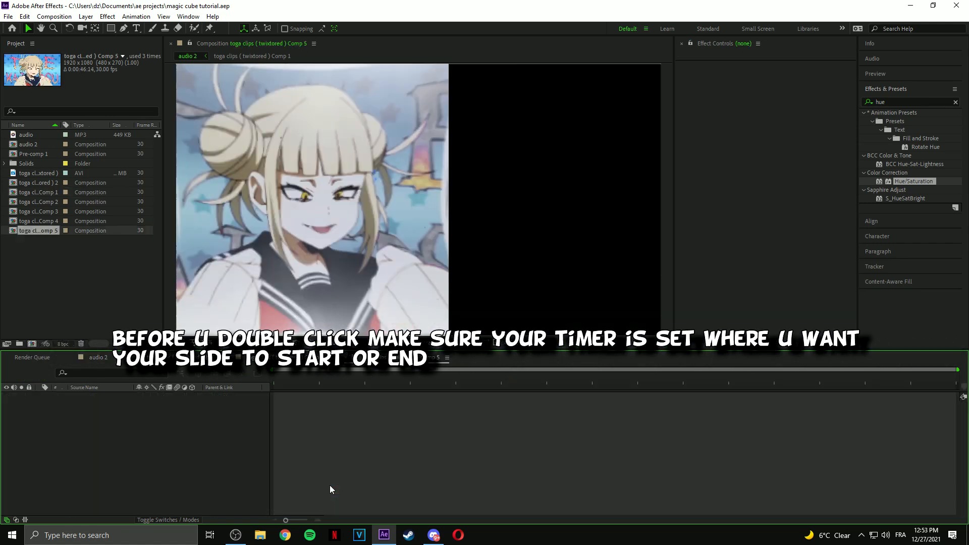
click(310, 396)
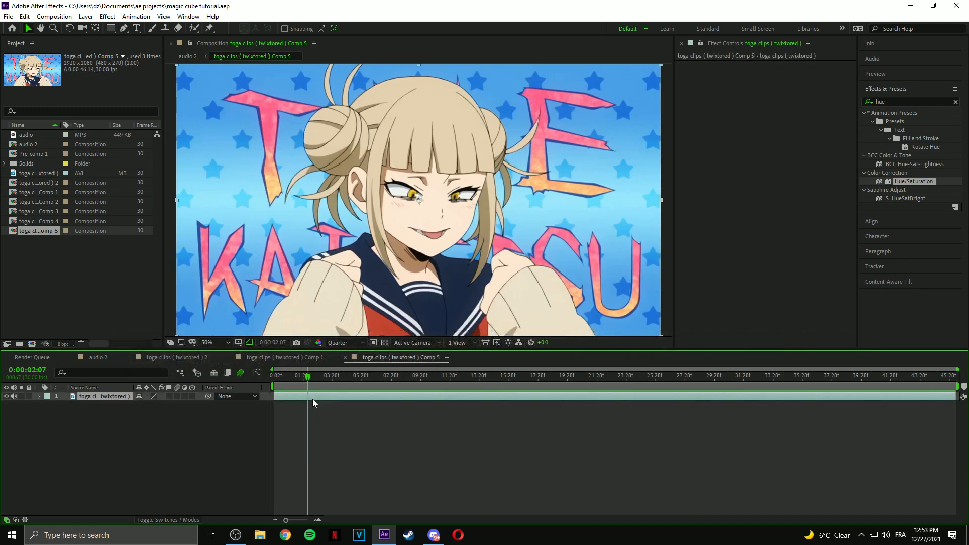
right_click(313, 399)
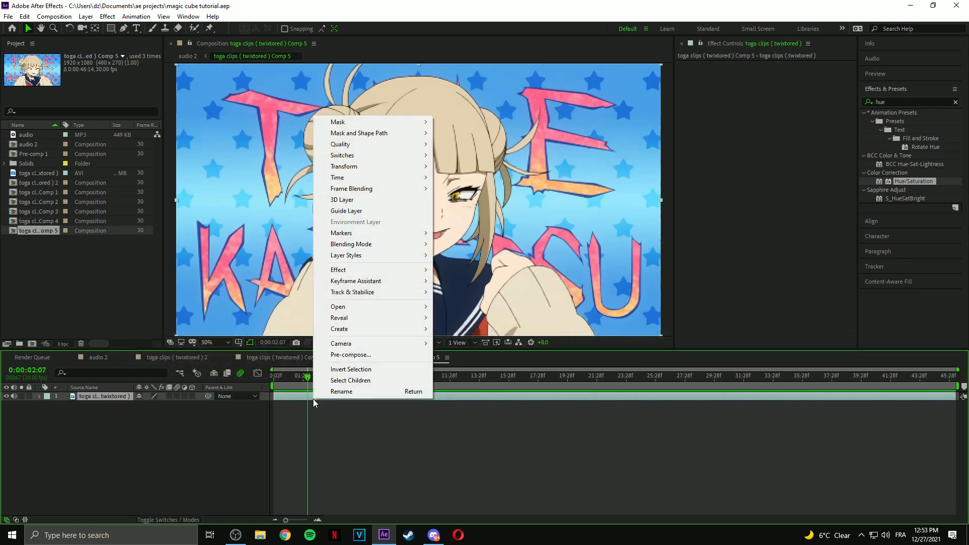
click(347, 353)
click(578, 393)
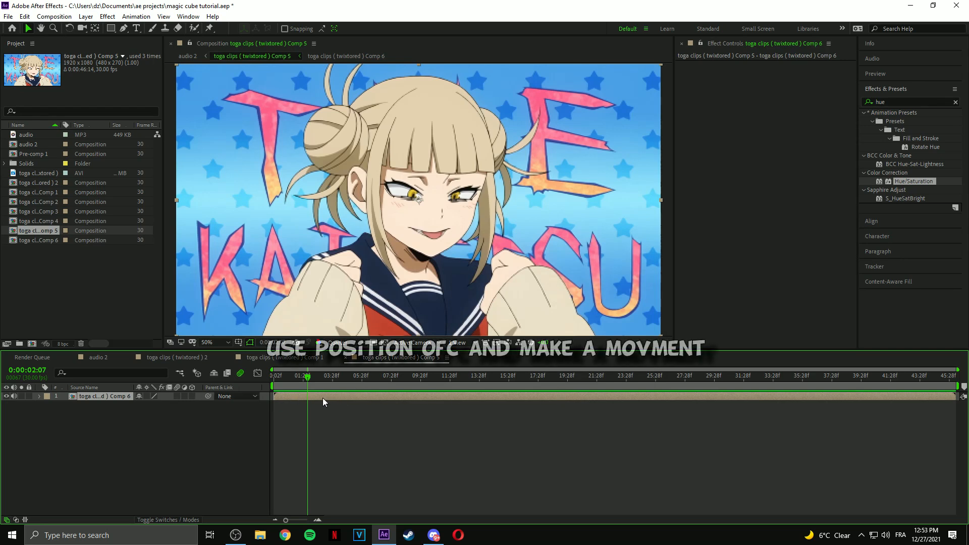
Animate the nested clip's position from 960, 540 at 0:00:02:07 to 690, 540 at 0:00:03:17 and return to the audio 2 composition.
key(p)
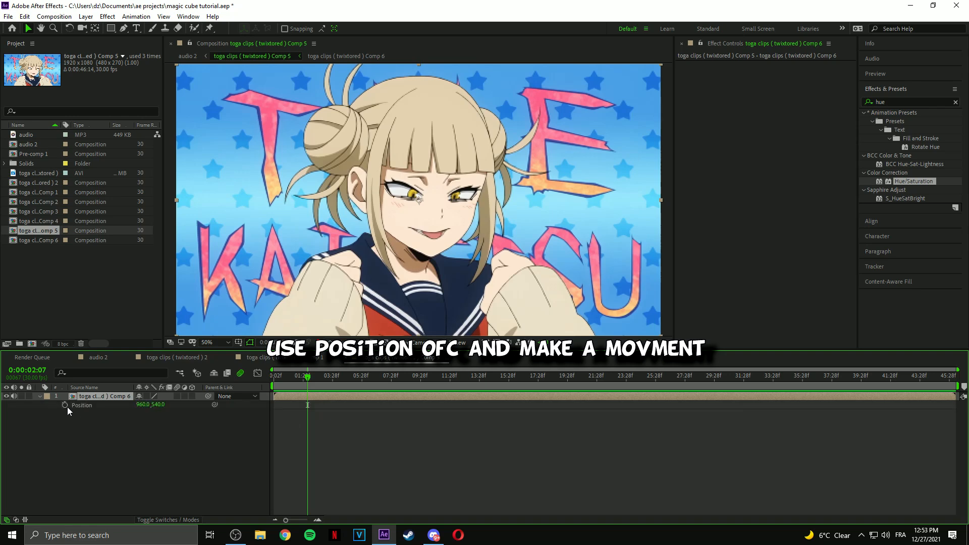
click(65, 405)
click(99, 357)
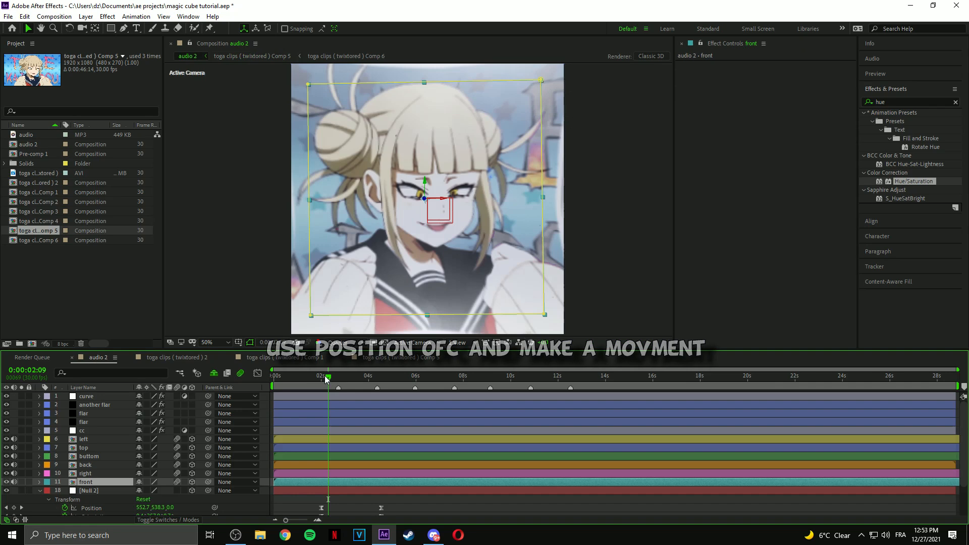
drag(332, 381, 356, 387)
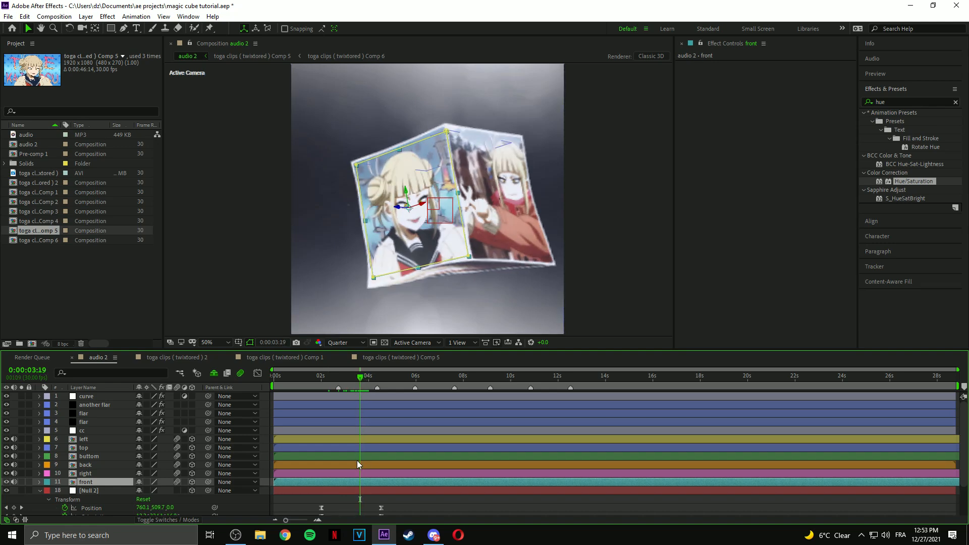
double_click(355, 483)
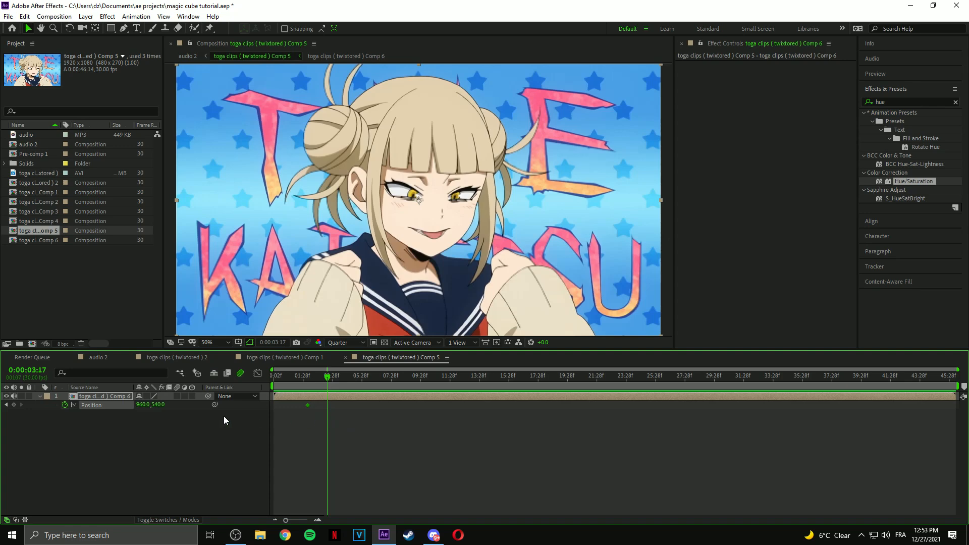
drag(142, 406, 17, 409)
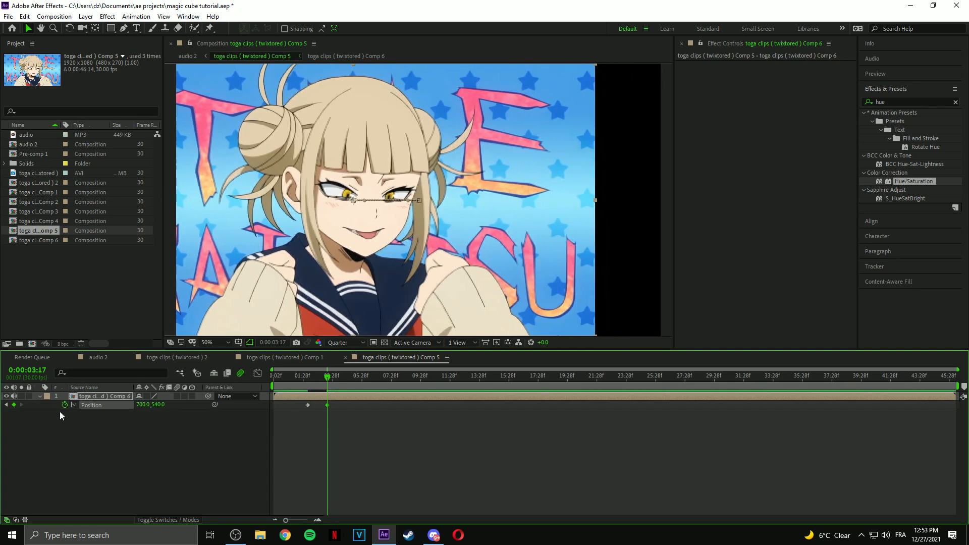
drag(140, 405, 134, 404)
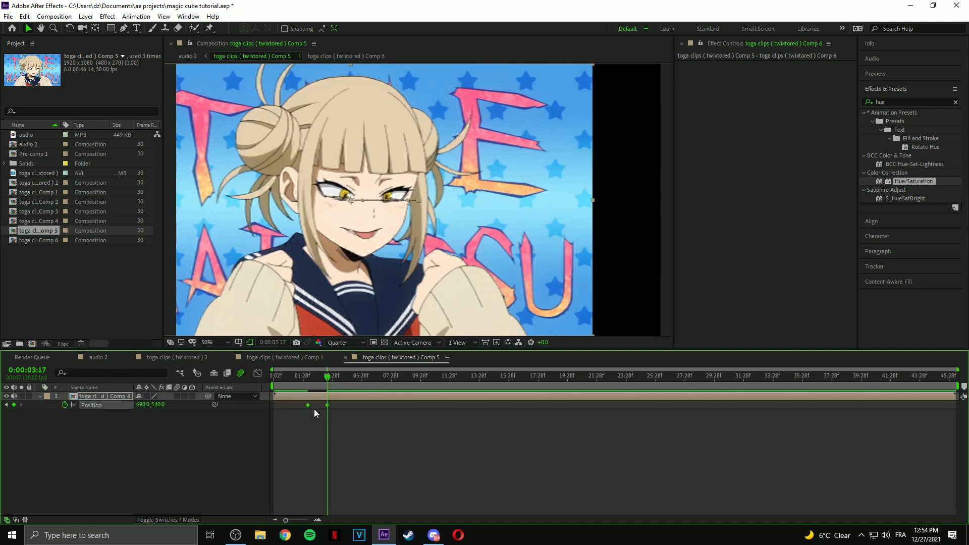
click(91, 358)
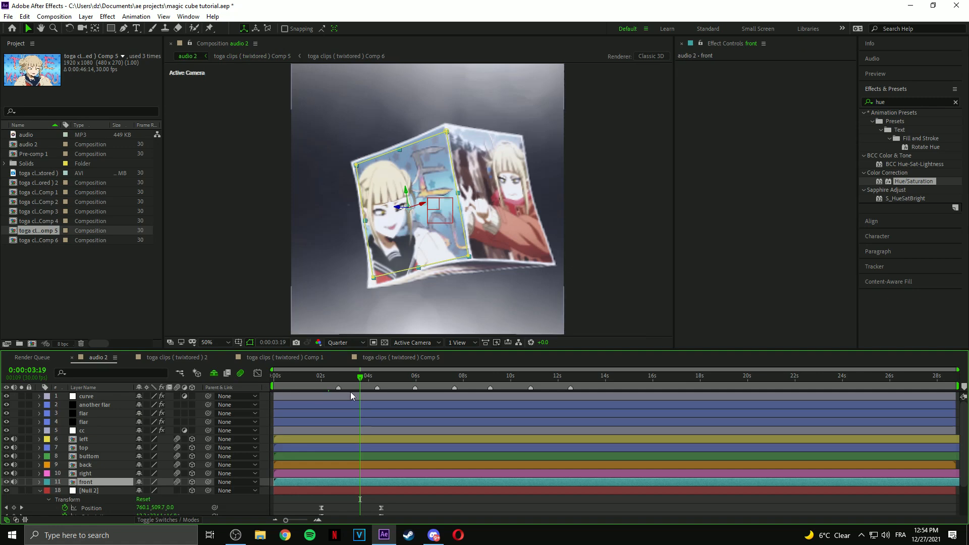
Change the front face's nested clip end position to 1355, 540 and return to the audio 2 composition.
double_click(355, 483)
drag(143, 404, 476, 408)
click(97, 358)
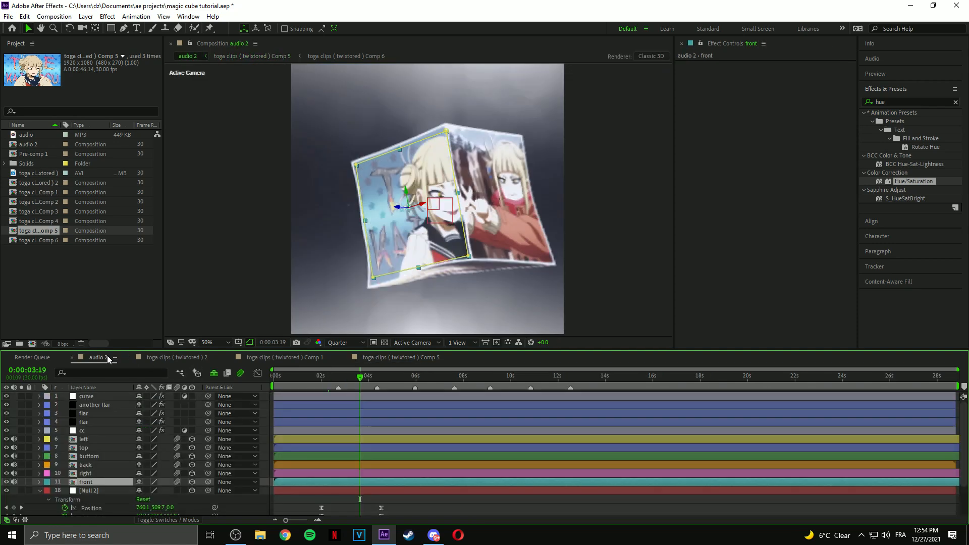
Open the right face's composition and pre-compose its clip layer, moving all attributes into the new composition.
click(352, 474)
double_click(350, 474)
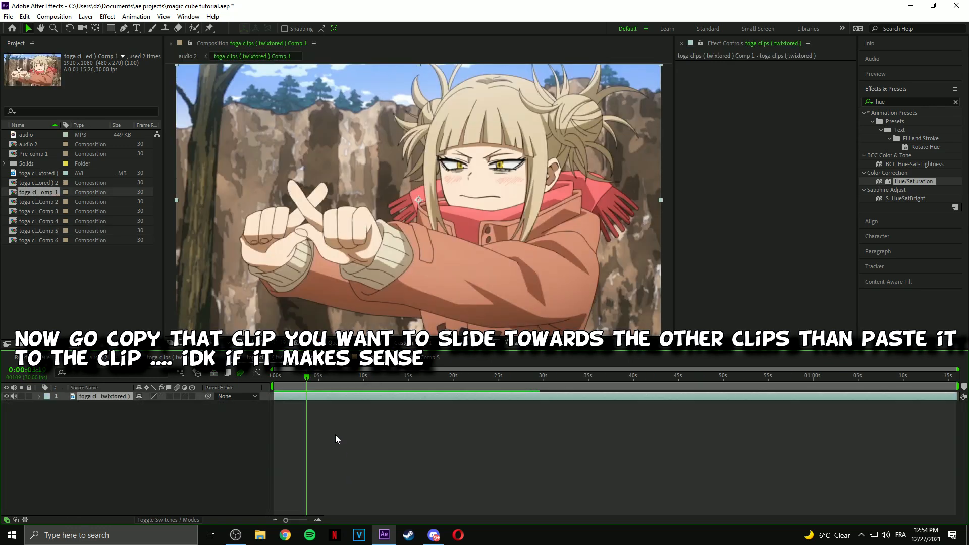
right_click(314, 396)
click(304, 396)
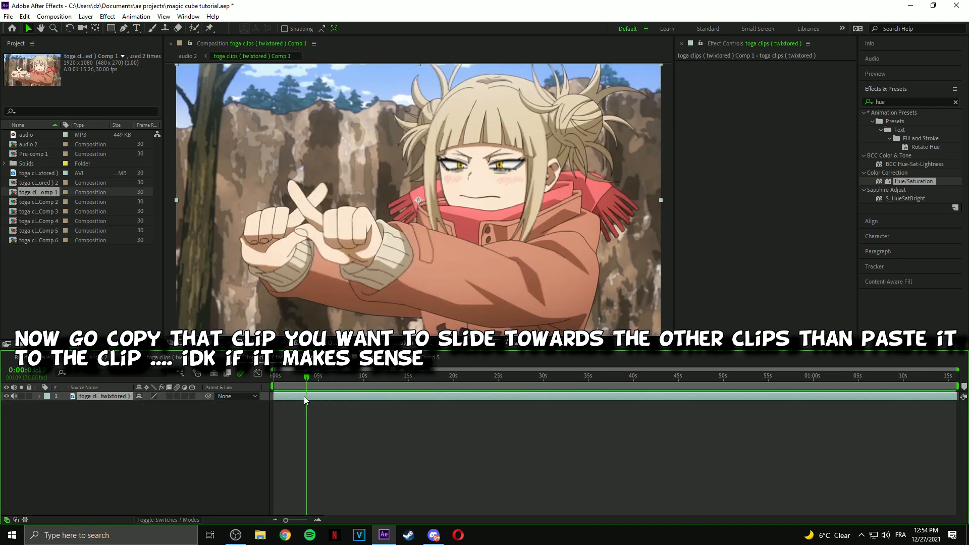
right_click(303, 396)
click(332, 353)
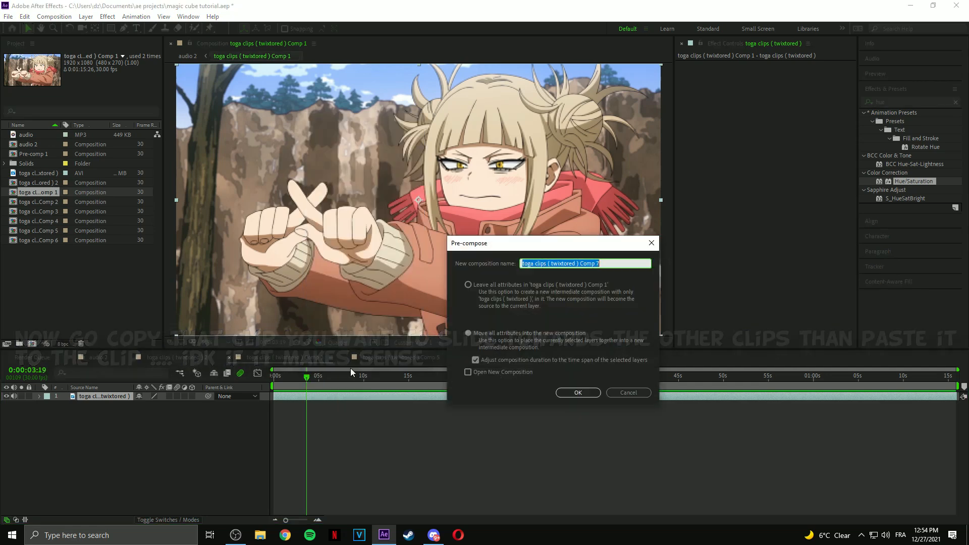
click(575, 393)
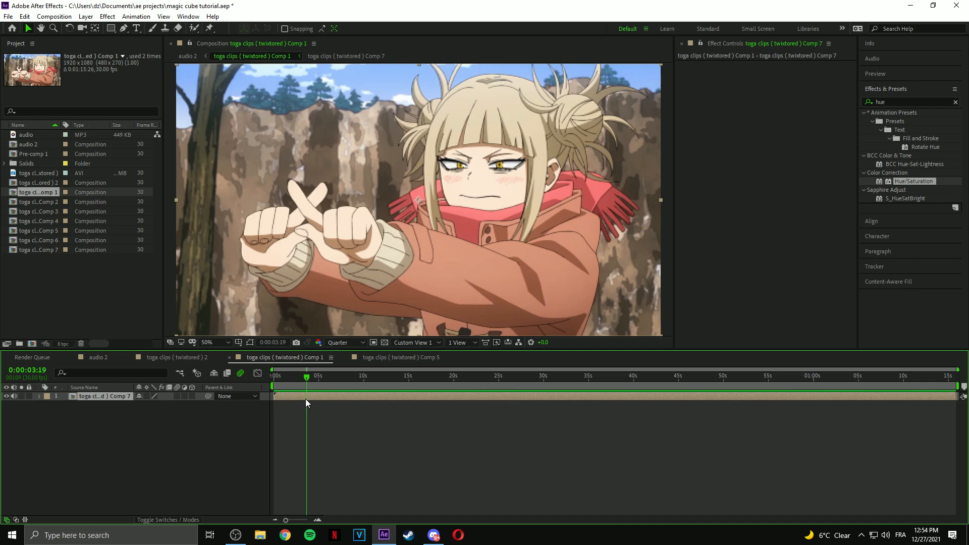
Return to audio 2, move to the marker near 0:00:04:09, and paste the right face's nested clip into the front face's composition.
click(97, 357)
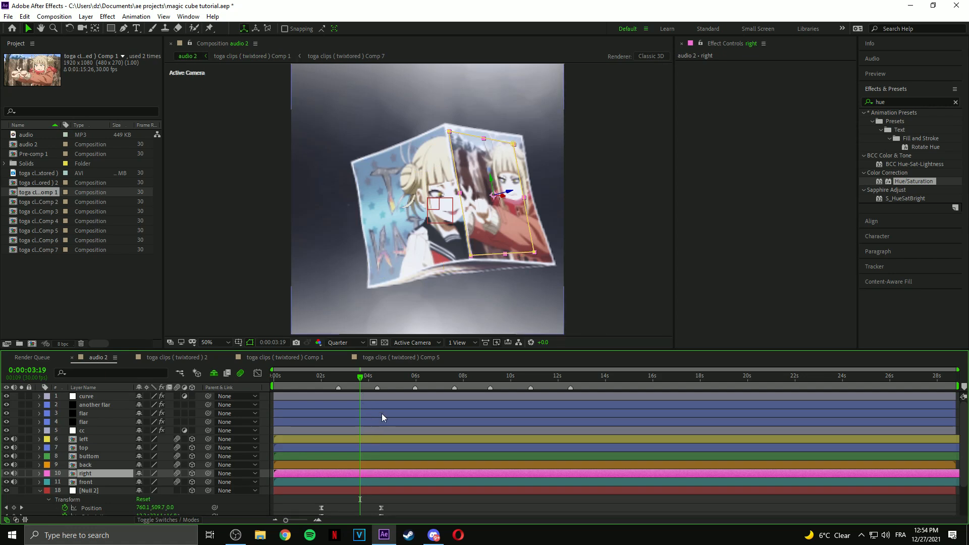
drag(372, 377, 378, 378)
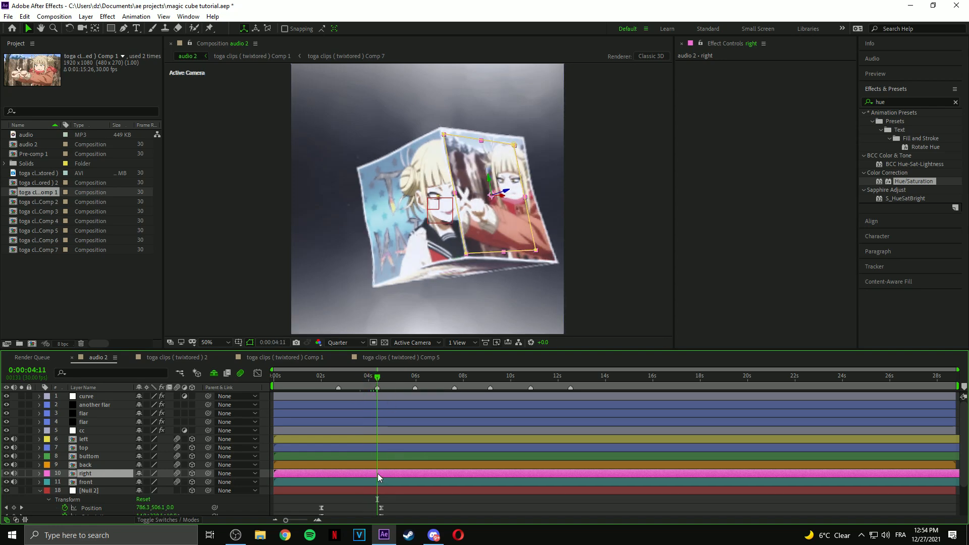
double_click(378, 473)
click(110, 360)
double_click(368, 480)
key(ctrl+v)
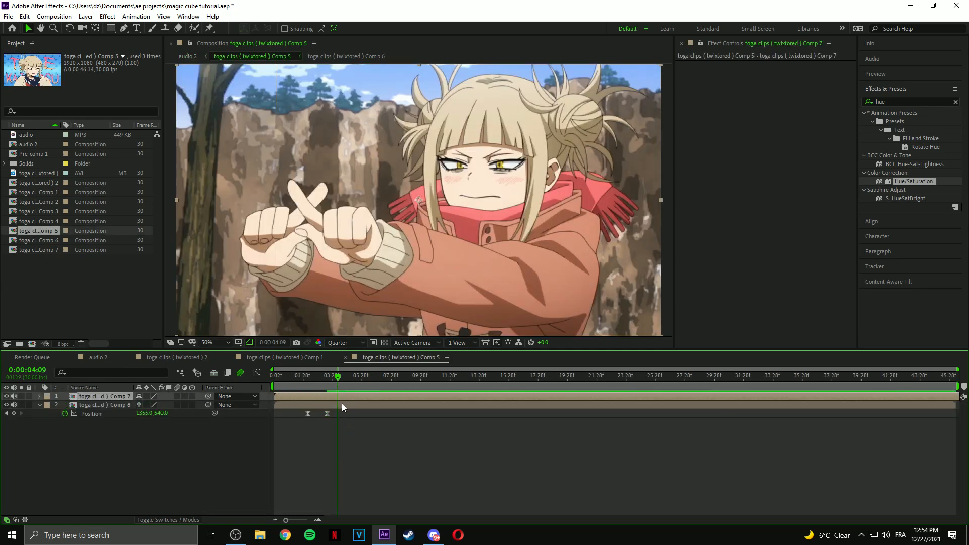
Split both clips at 0:00:04:09, deleting the pasted clip's earlier part and the original clip's later part.
key(ctrl+shift+d)
click(328, 408)
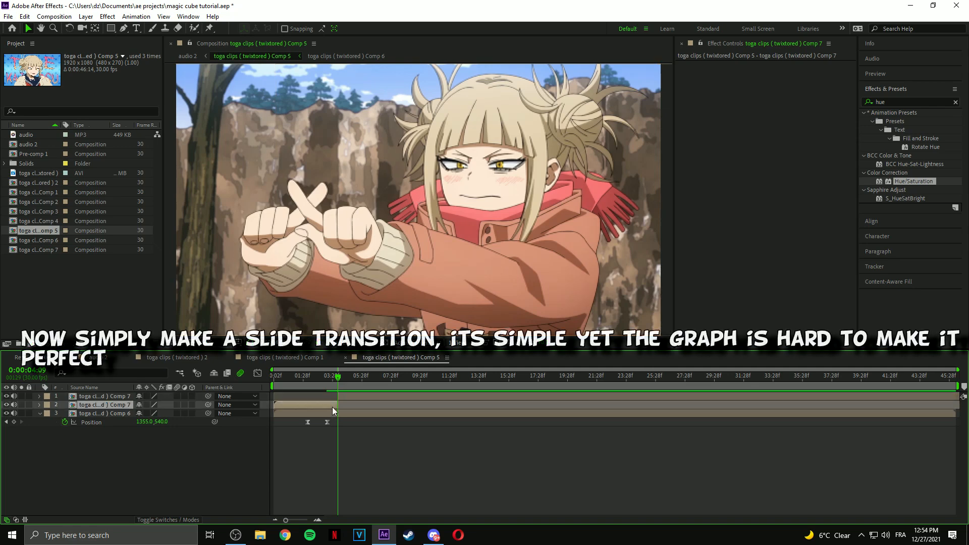
key(Delete)
click(338, 407)
key(ctrl+shift+d)
key(Delete)
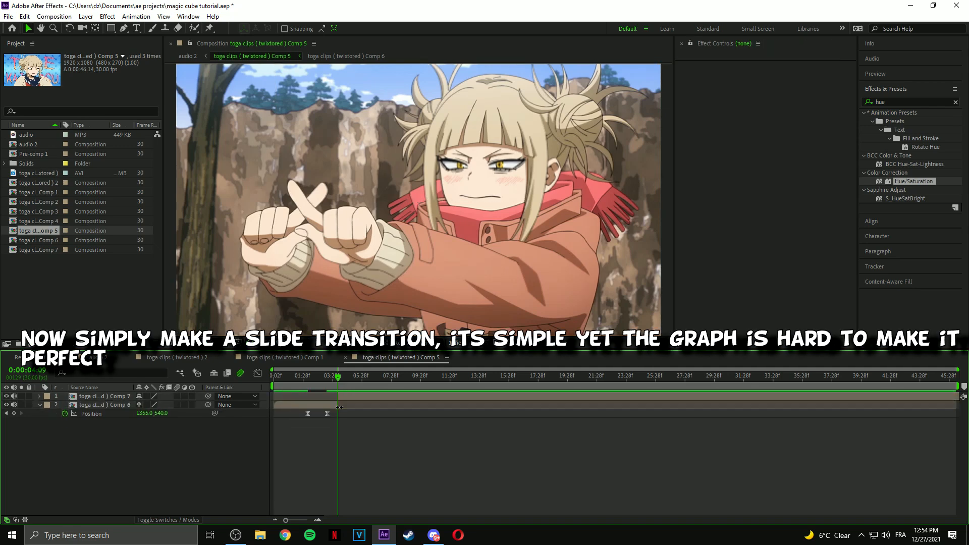
Add a null object, cut it off at 0:00:04:09, and parent the lower clip to it.
click(323, 380)
scroll(331, 399, up, 2)
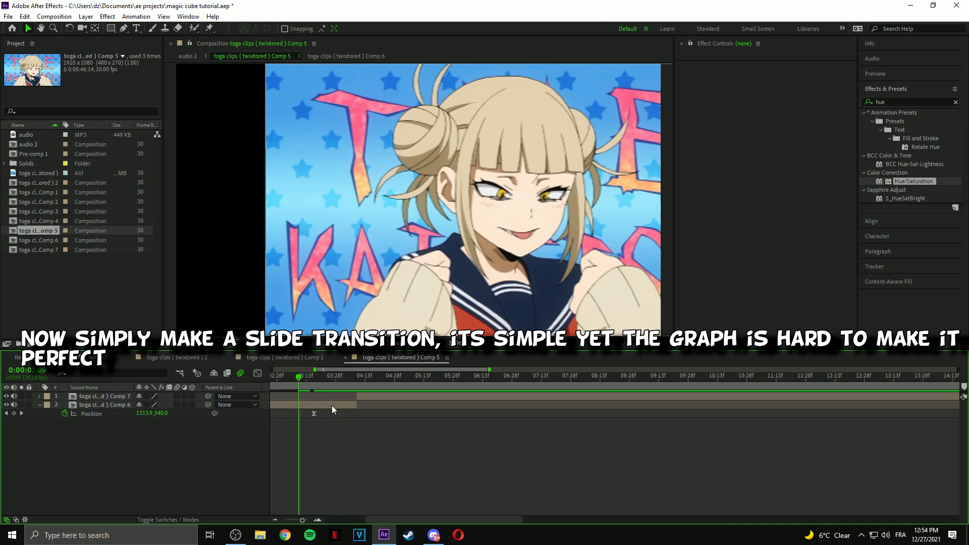
click(331, 406)
key(ctrl+alt+shift+y)
drag(341, 378, 356, 383)
key(ctrl+shift+d)
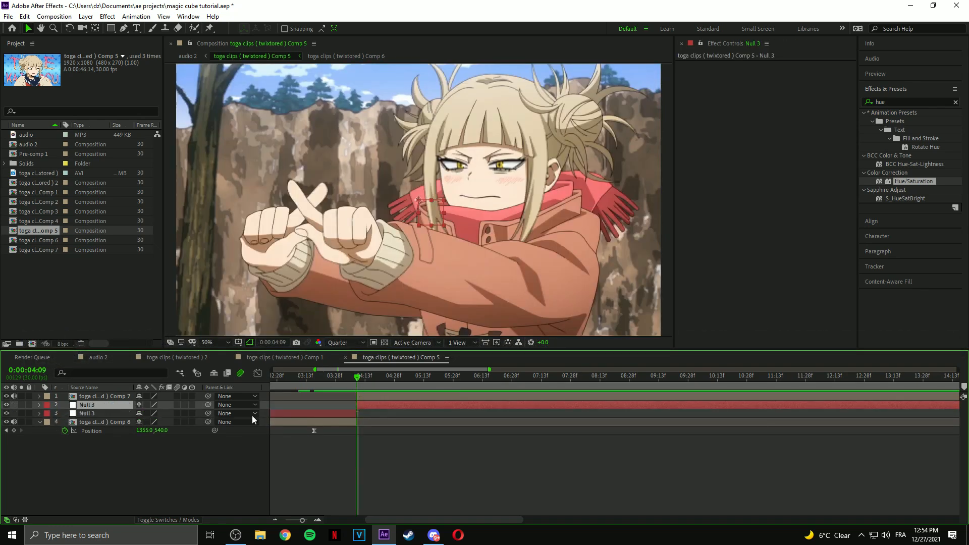
key(Delete)
drag(208, 414, 138, 408)
Separate the null's position dimensions, keyframe X Position at 960 at about 0:00:03:01, and set the time to 0:00:04:08.
click(87, 405)
drag(310, 377, 298, 380)
key(p)
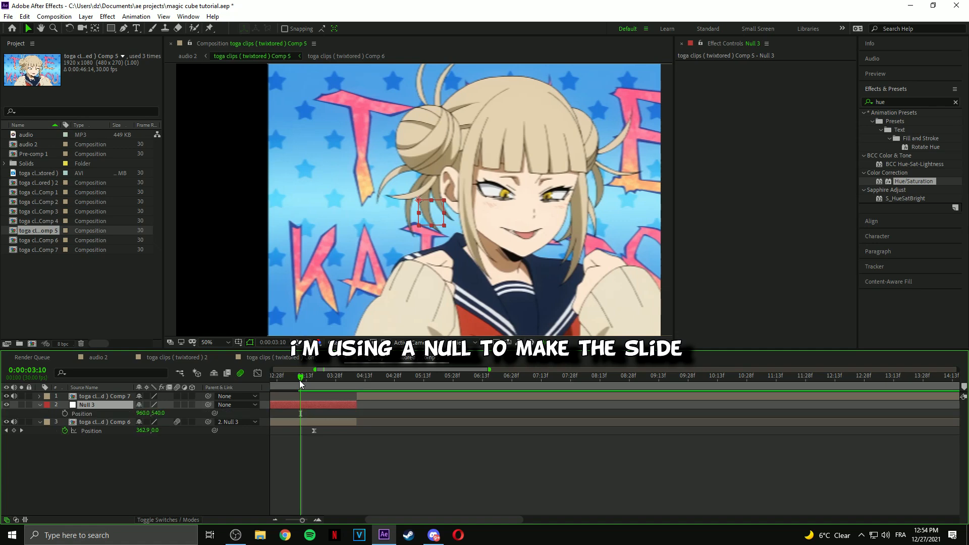
right_click(105, 405)
right_click(86, 414)
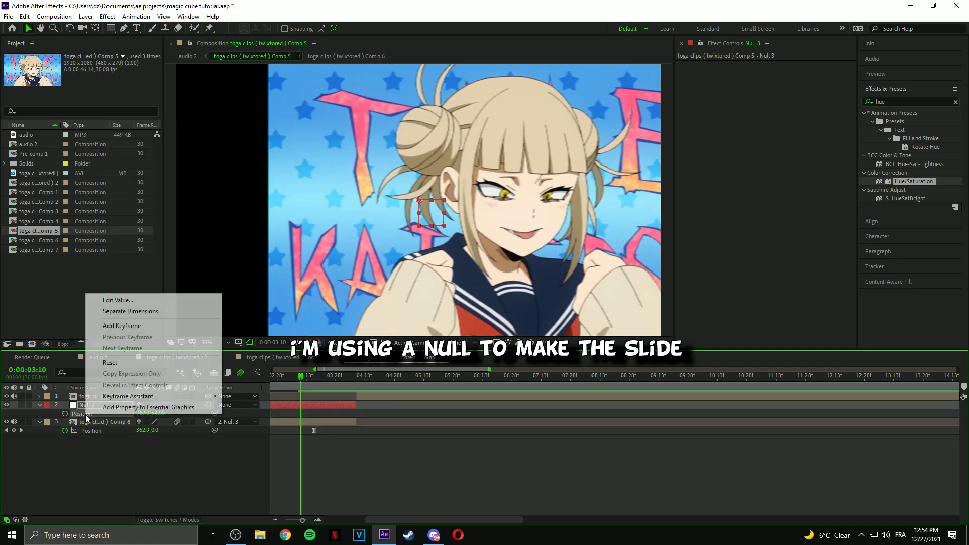
click(117, 311)
click(65, 414)
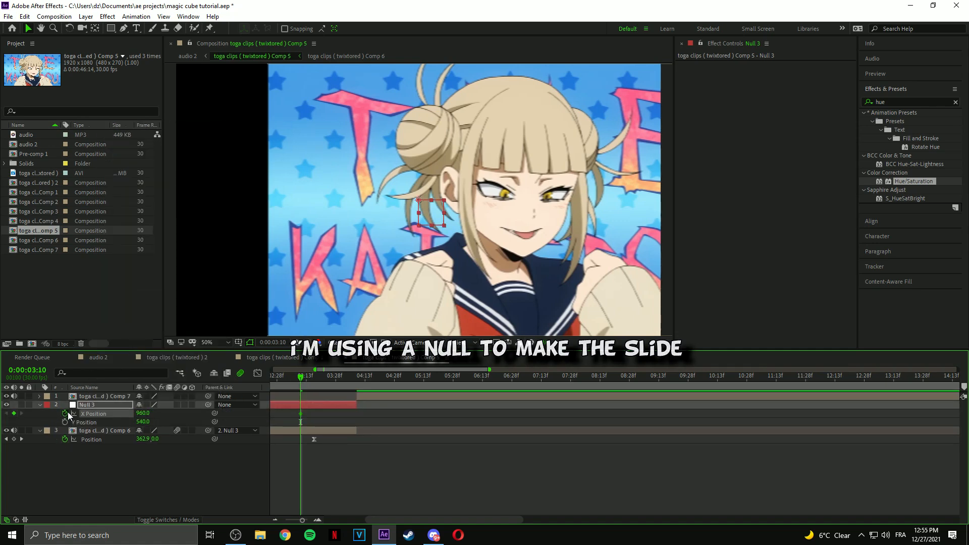
key(u)
drag(301, 413, 283, 414)
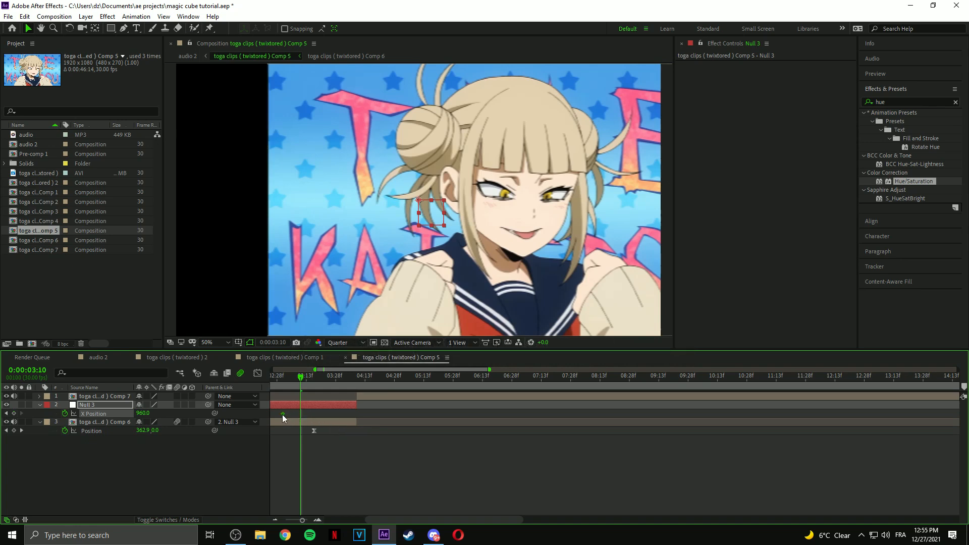
drag(392, 519, 385, 519)
drag(334, 381, 384, 378)
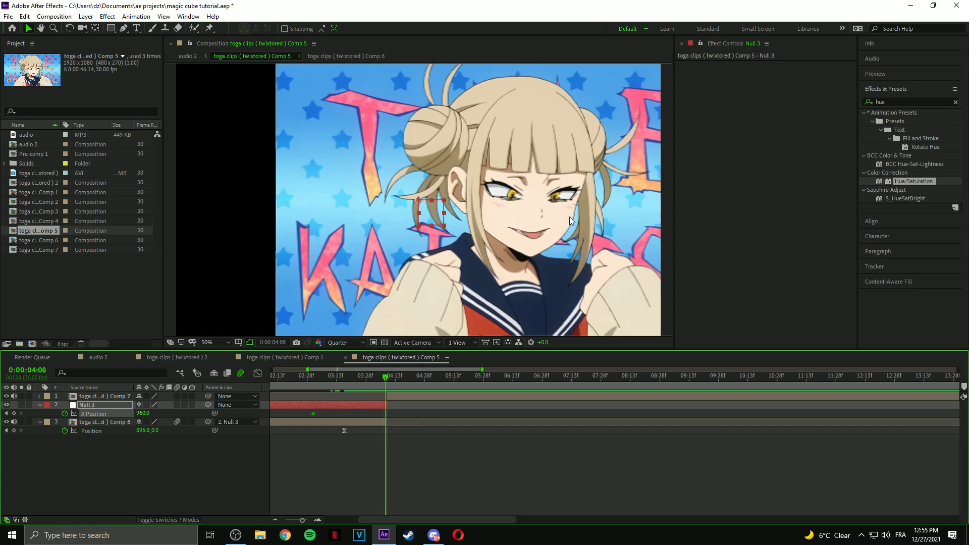
drag(569, 217, 63, 242)
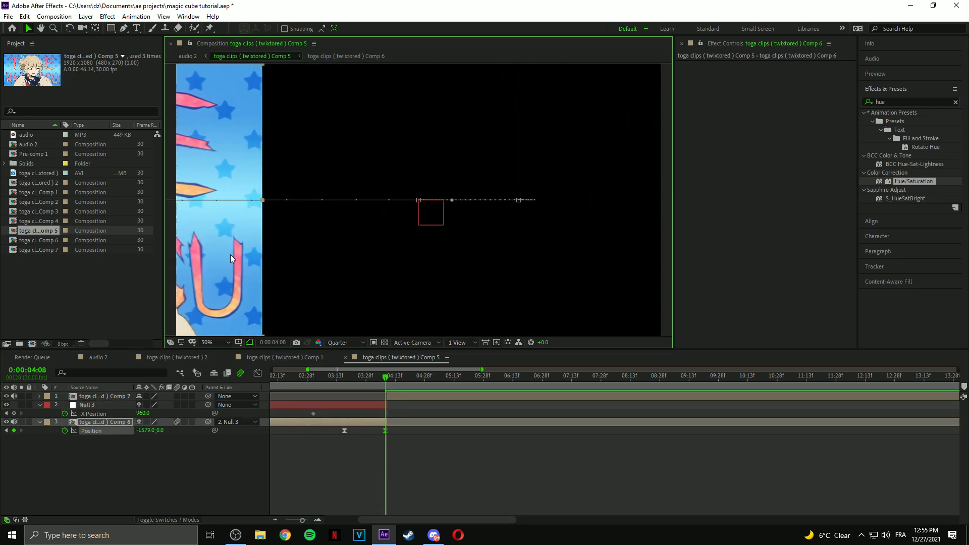
scroll(252, 245, down, 2)
drag(278, 237, 216, 231)
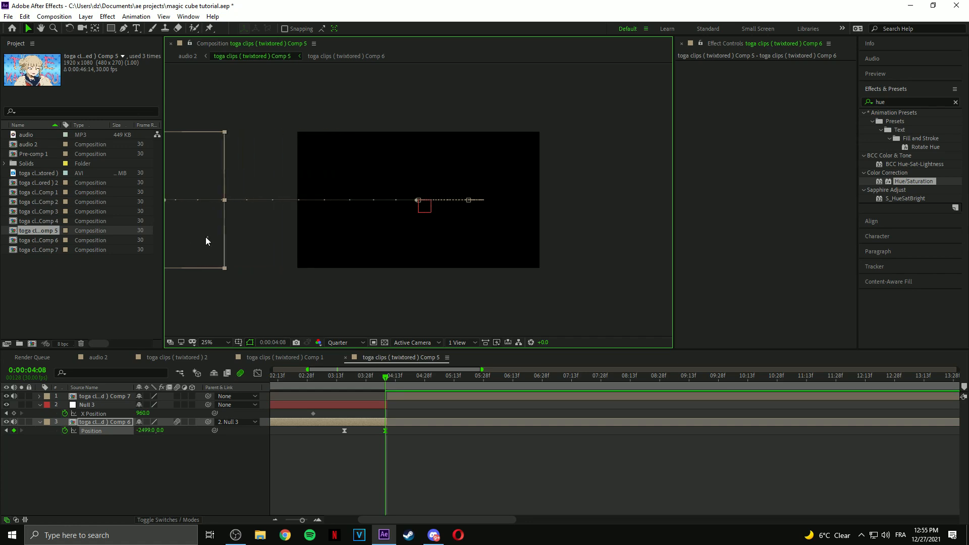
key(ctrl+z)
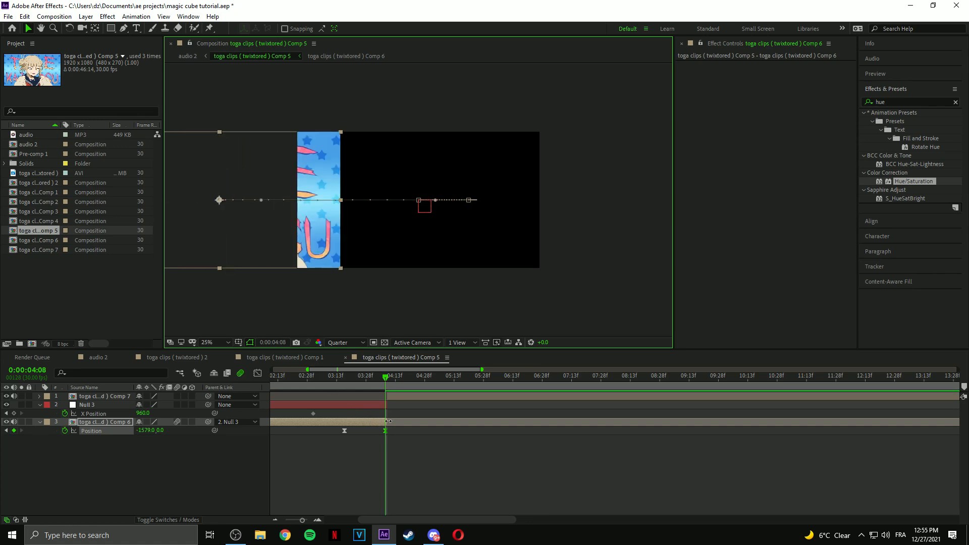
key(ctrl+z)
Slide the null out past the frame's left edge at 0:00:04:08, to an X Position of -1772.
click(372, 405)
drag(431, 208, 90, 212)
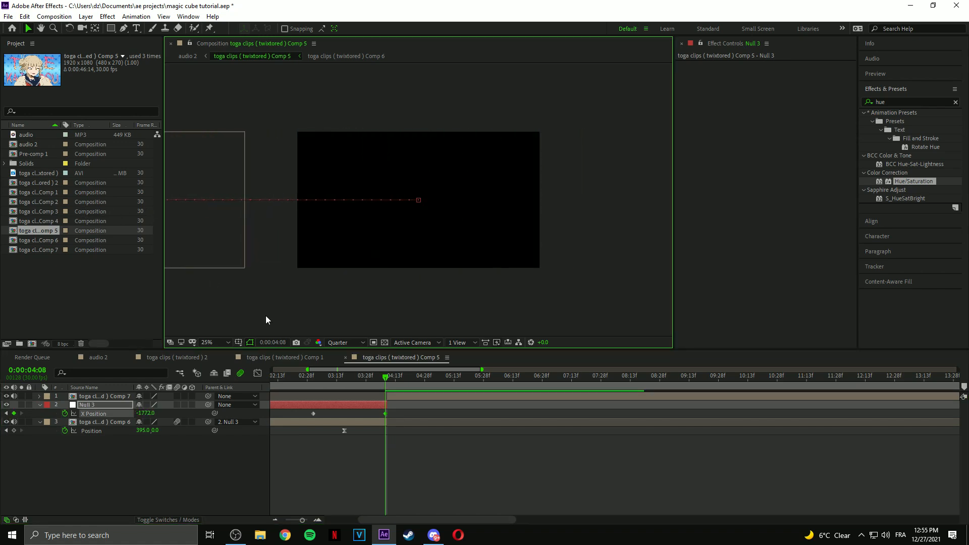
Apply Motion Tile to the lower clip with output width 380, output height 280 and mirrored edges, and enable motion blur on the upper clip.
click(363, 424)
click(891, 103)
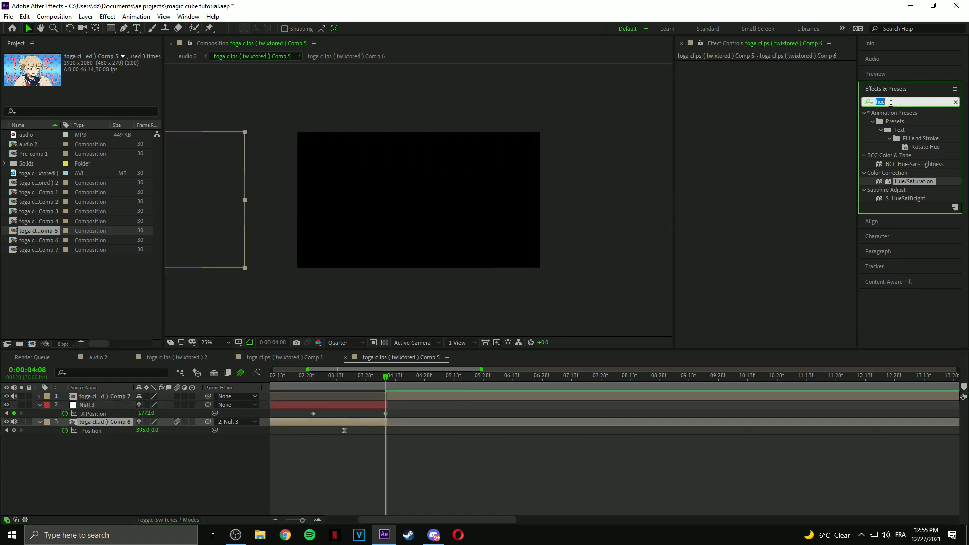
text(mot)
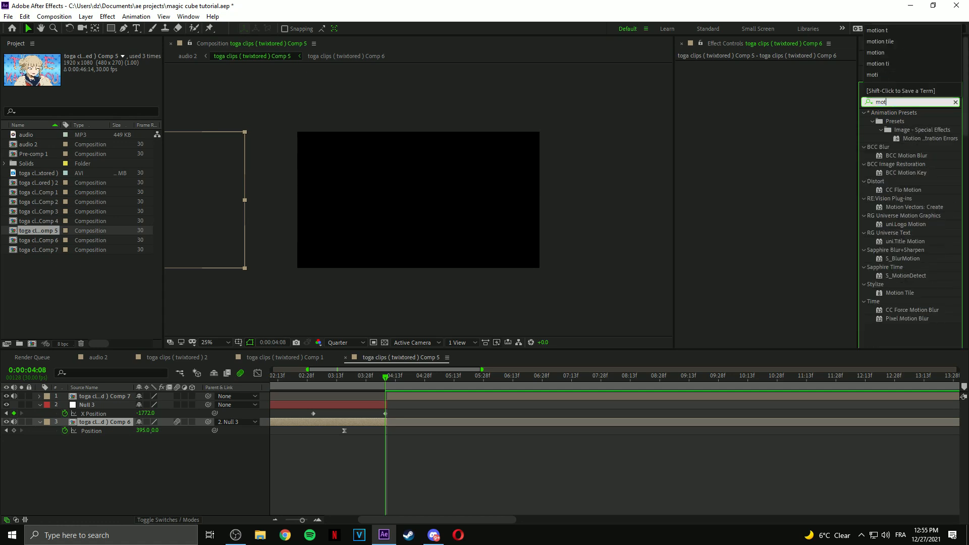
text(ion tile)
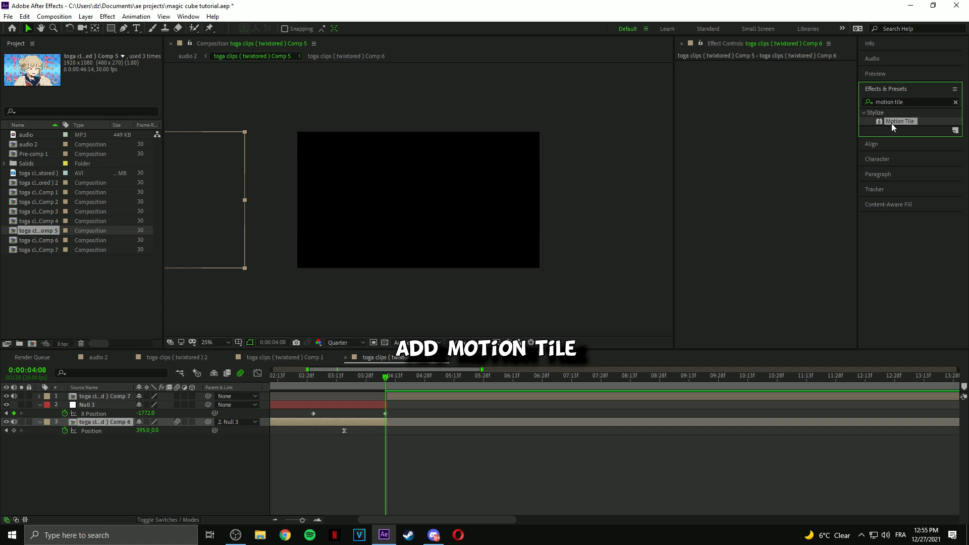
double_click(891, 123)
drag(781, 99, 785, 109)
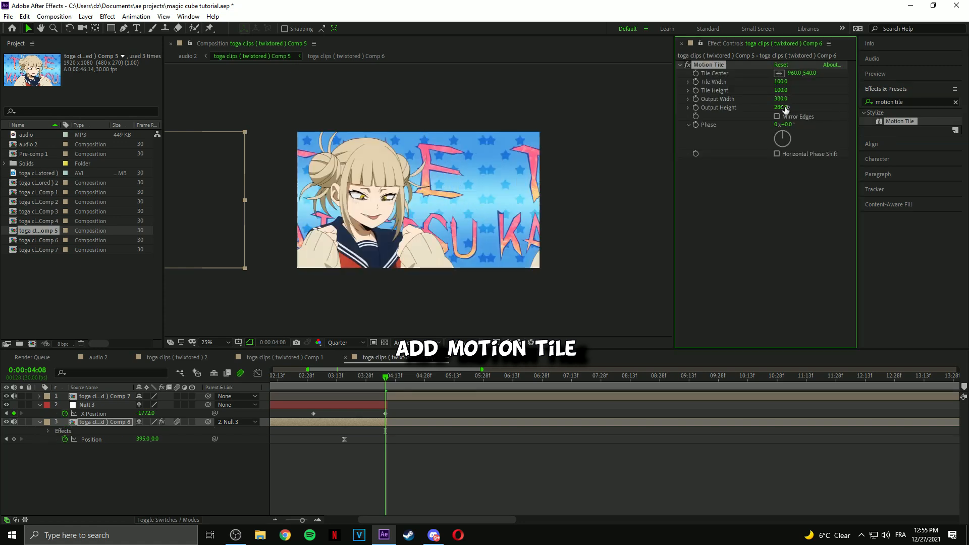
click(777, 117)
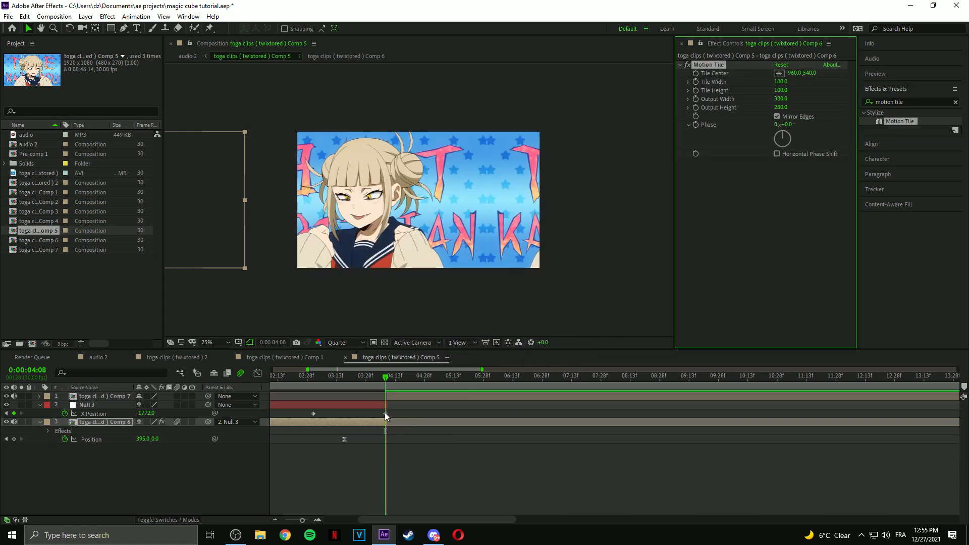
click(176, 396)
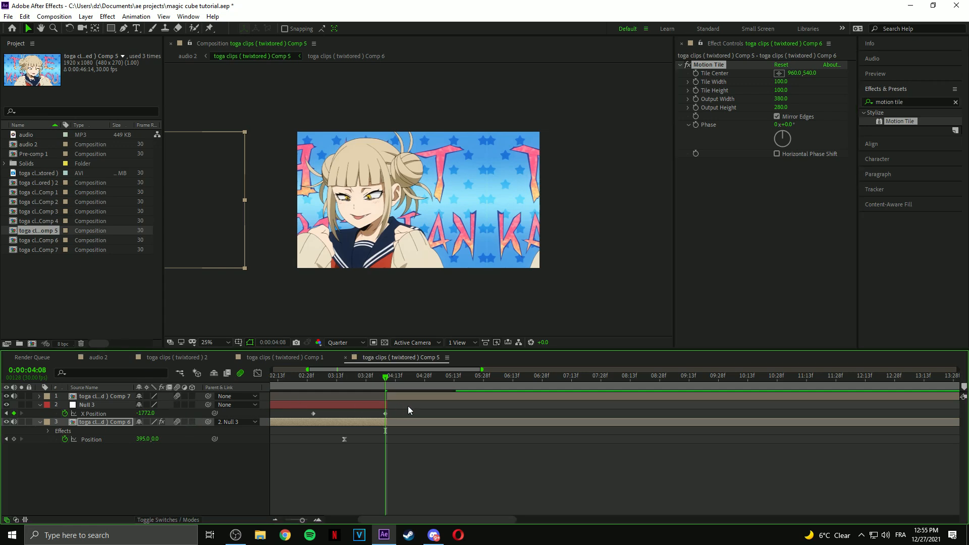
Move the null's last X Position keyframe to 0:00:04:09, ease both keyframes and shape the slide's curve in the graph.
drag(385, 413, 387, 414)
click(364, 413)
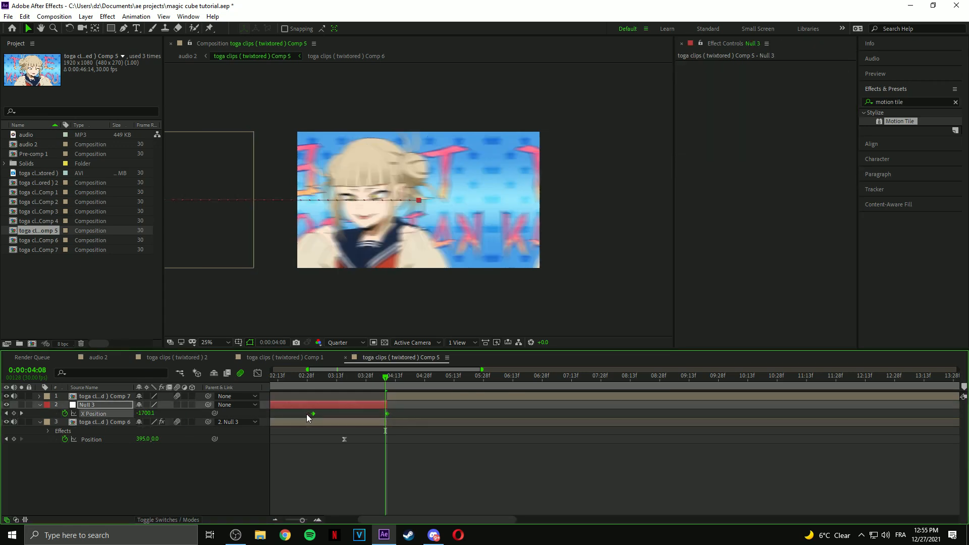
click(258, 375)
click(503, 506)
click(535, 401)
drag(362, 493, 424, 427)
click(258, 373)
Apply Motion Tile to the upper clip with output width 350, output height 370 and mirrored edges.
click(387, 378)
click(419, 397)
drag(900, 122, 830, 150)
drag(781, 99, 919, 107)
drag(781, 99, 826, 99)
click(745, 173)
Separate the upper clip's position dimensions and animate X Position from 3060 at 0:00:04:10 to 960 near 0:00:05:27 with an eased curve.
key(p)
right_click(105, 405)
click(140, 423)
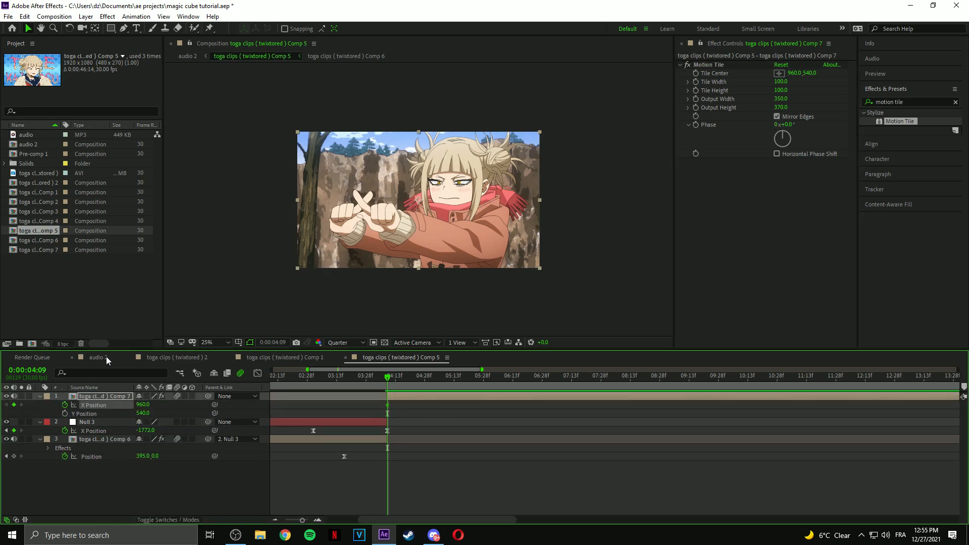
click(107, 358)
mouse_move(378, 379)
mouse_down()
mouse_move(418, 384)
mouse_move(389, 390)
mouse_up()
click(401, 357)
drag(143, 405, 352, 399)
key(shift+F3)
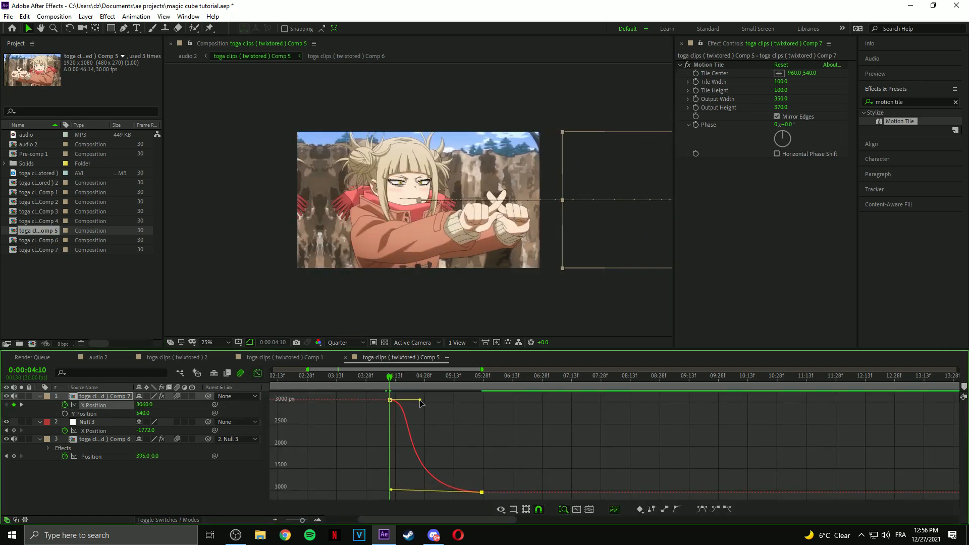
Set the time to 0:00:02:18 in audio 2 and keyframe the right face's nested clip position at 960, 540 inside its composition.
click(99, 358)
mouse_move(379, 377)
mouse_down()
mouse_move(363, 378)
mouse_move(389, 382)
mouse_move(365, 388)
mouse_up()
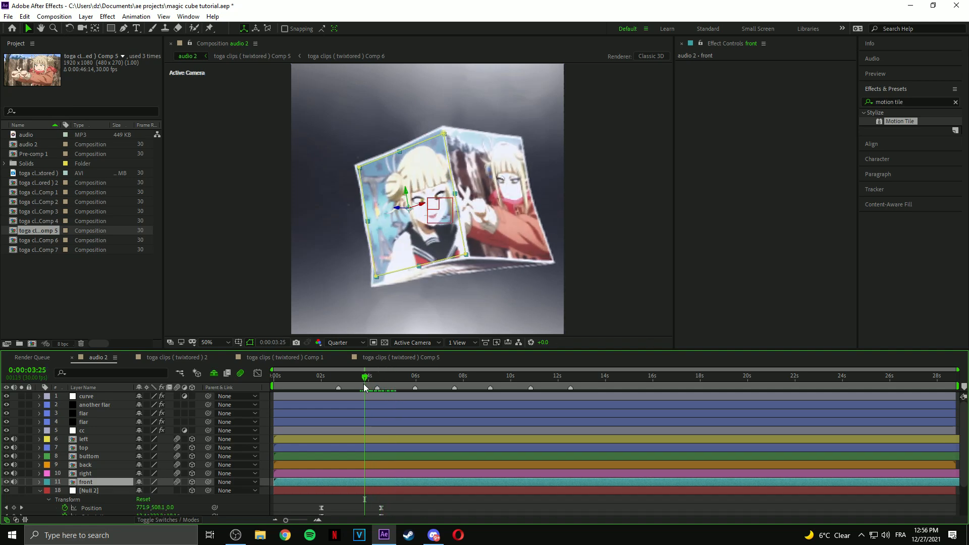
click(351, 472)
drag(366, 382, 335, 394)
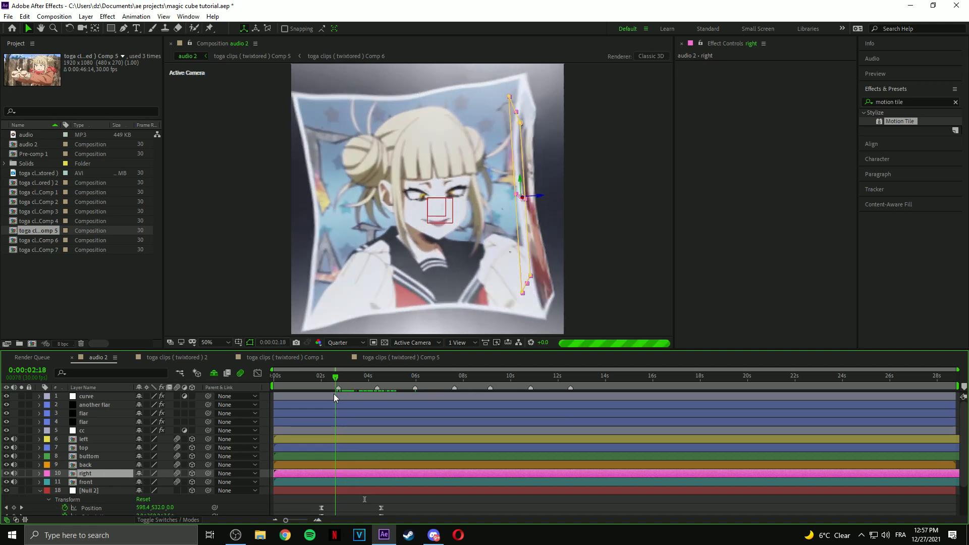
double_click(333, 474)
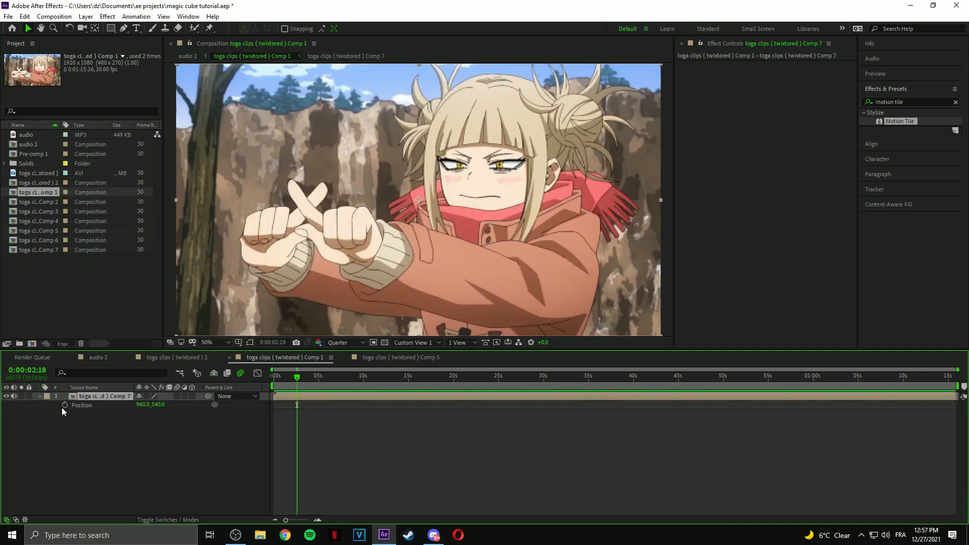
click(65, 406)
Set the time to 0:00:04:00 and move the right face's nested clip sideways to about 1374, 540 inside its composition.
click(107, 359)
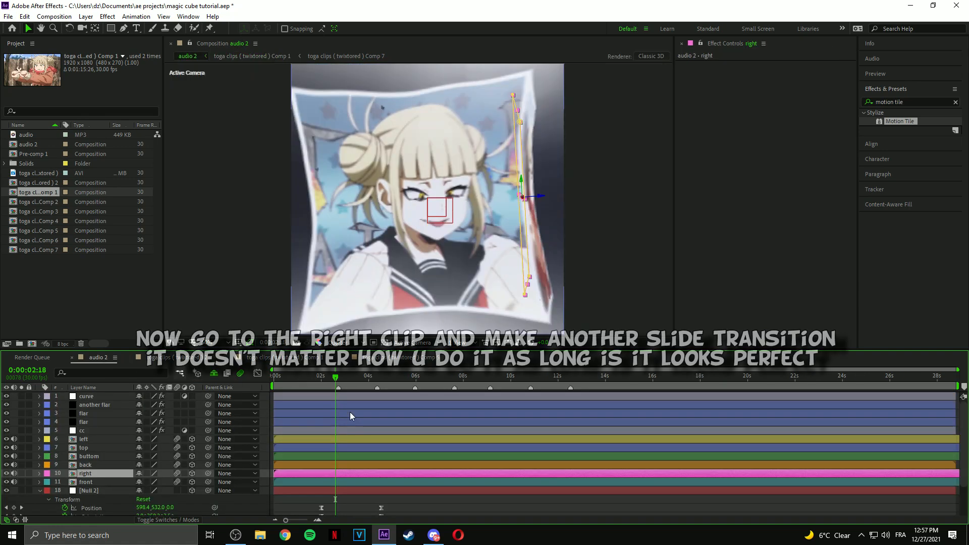
drag(335, 377, 363, 386)
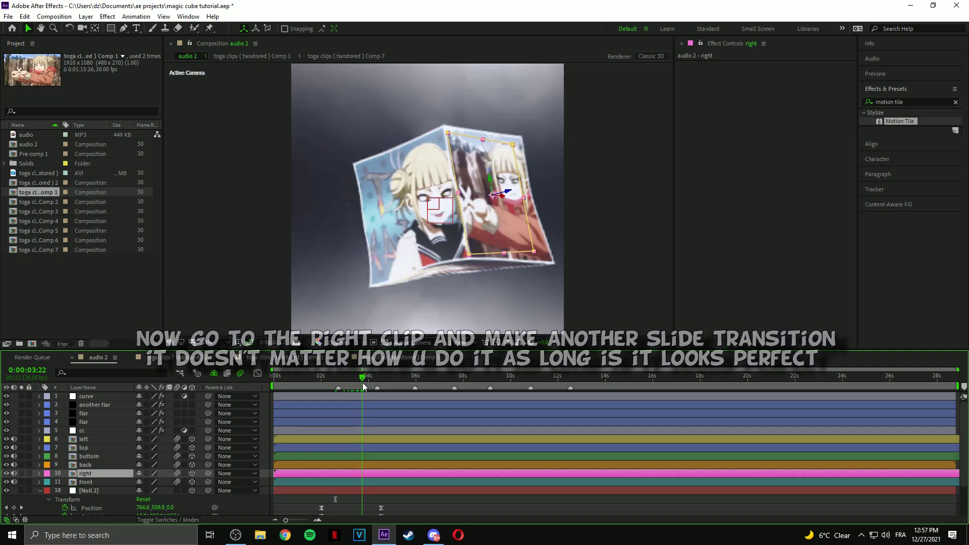
double_click(360, 474)
click(308, 379)
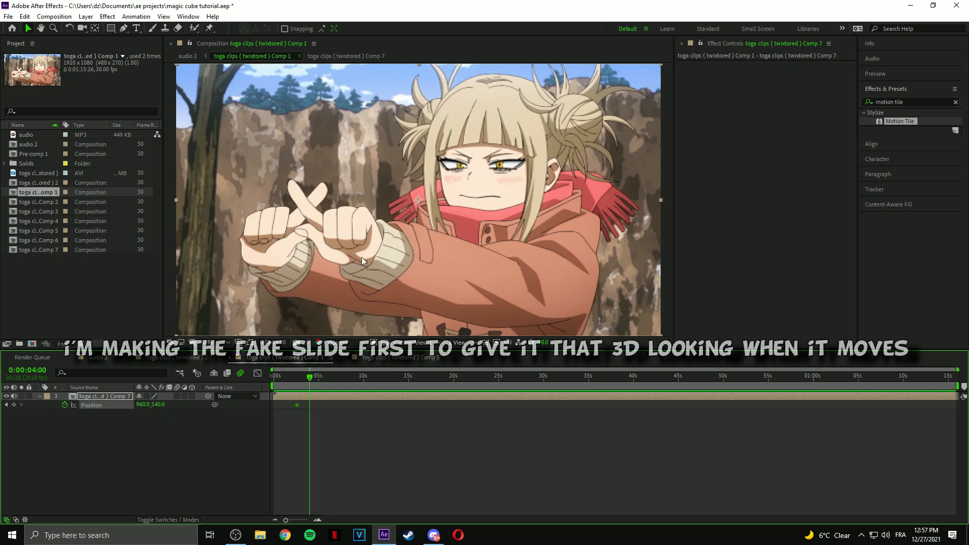
drag(371, 265, 481, 249)
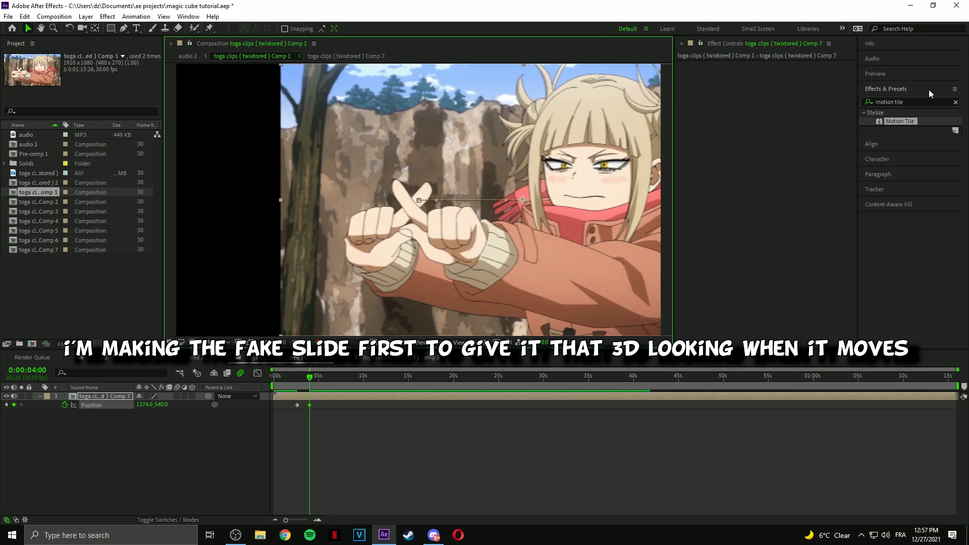
Apply Motion Tile to the clip with output width 420, output height 210 and mirrored edges, and raise its X Position to 1435.
double_click(906, 123)
mouse_move(783, 101)
mouse_down()
mouse_move(794, 103)
mouse_move(785, 106)
mouse_up()
click(786, 115)
click(340, 410)
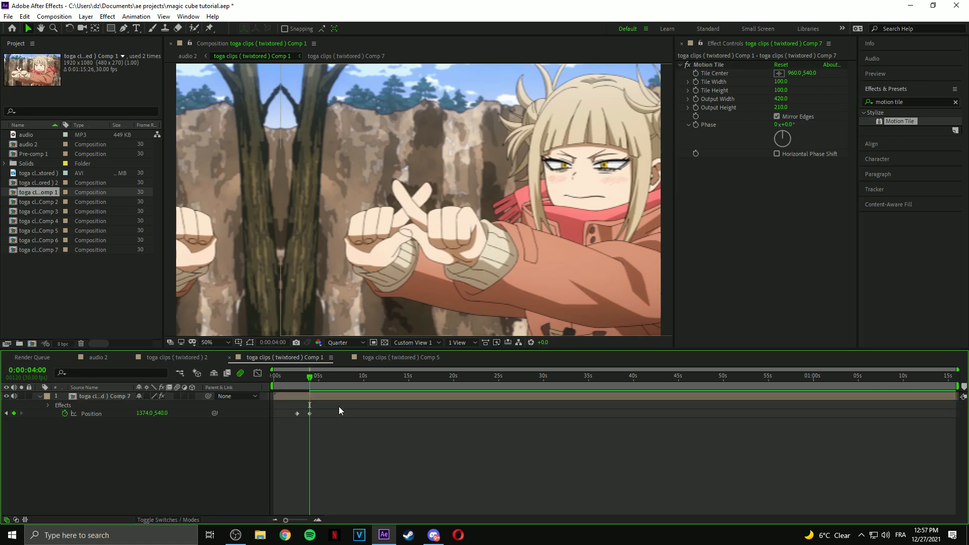
drag(143, 413, 222, 416)
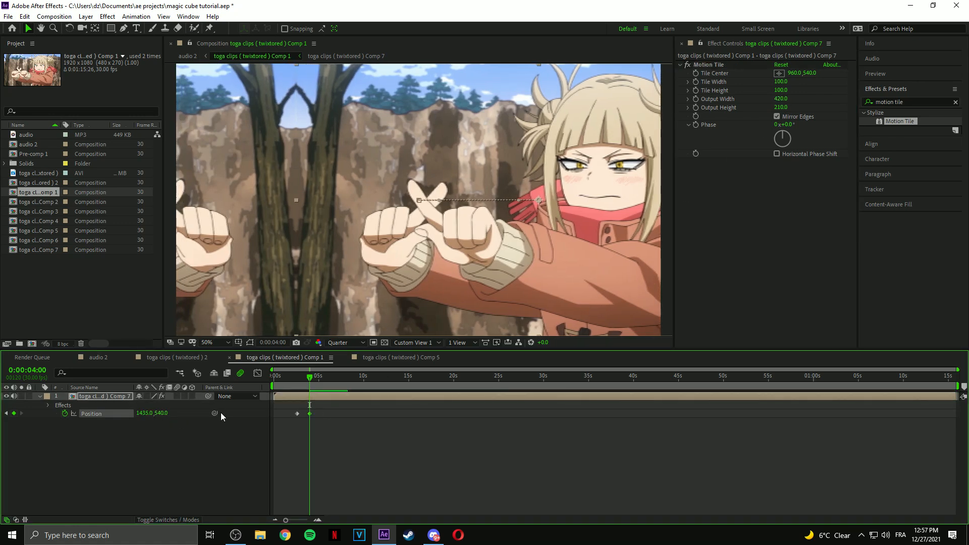
Check the right face's slide in audio 2 and ease both position keyframes of its nested clip.
click(95, 359)
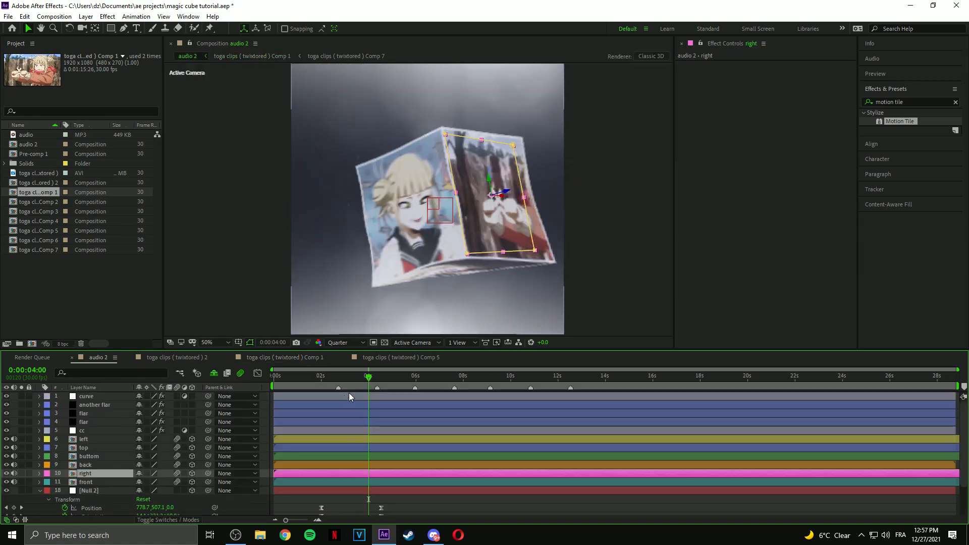
drag(369, 384, 337, 391)
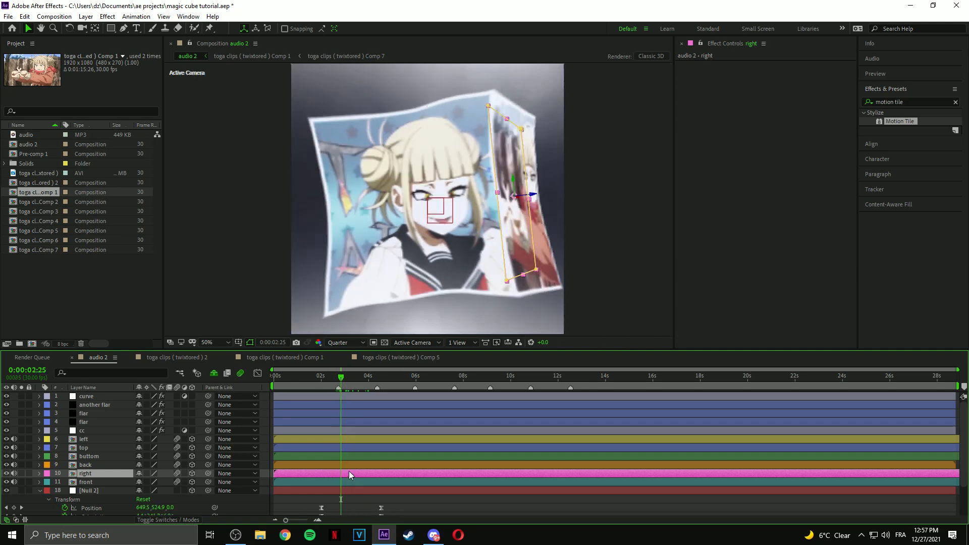
double_click(350, 472)
drag(296, 414, 323, 411)
key(F9)
click(99, 357)
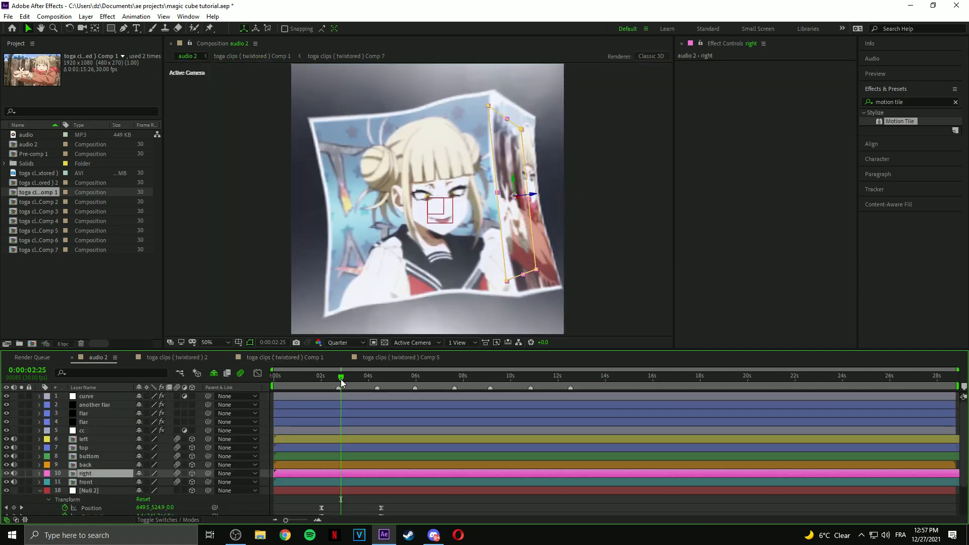
Preview the right face's slide in audio 2 from 0:00:02:03.
drag(327, 383, 325, 383)
key(space)
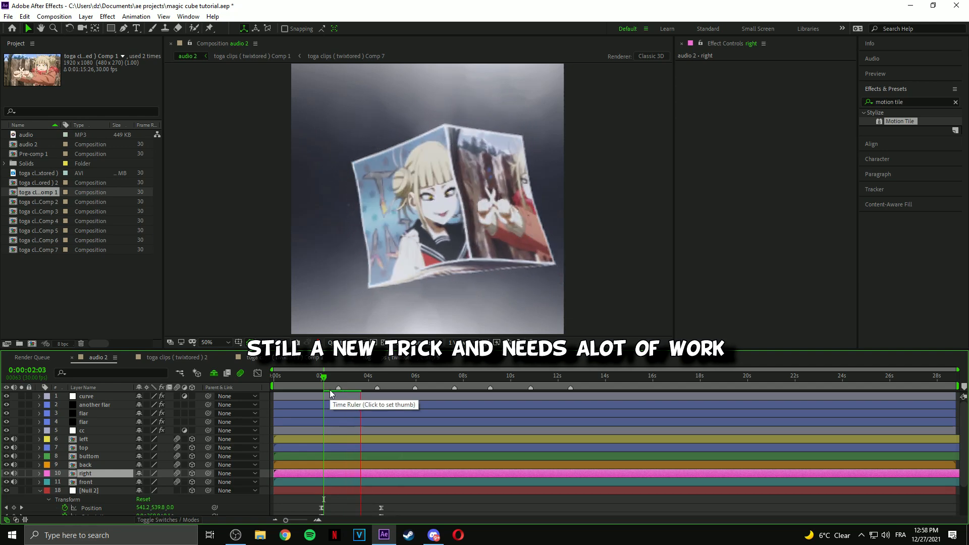
key(space)
Lower Null 4's X Position at its 0:00:04:18 keyframe in the right face's composition and shape the slide's curve.
click(306, 357)
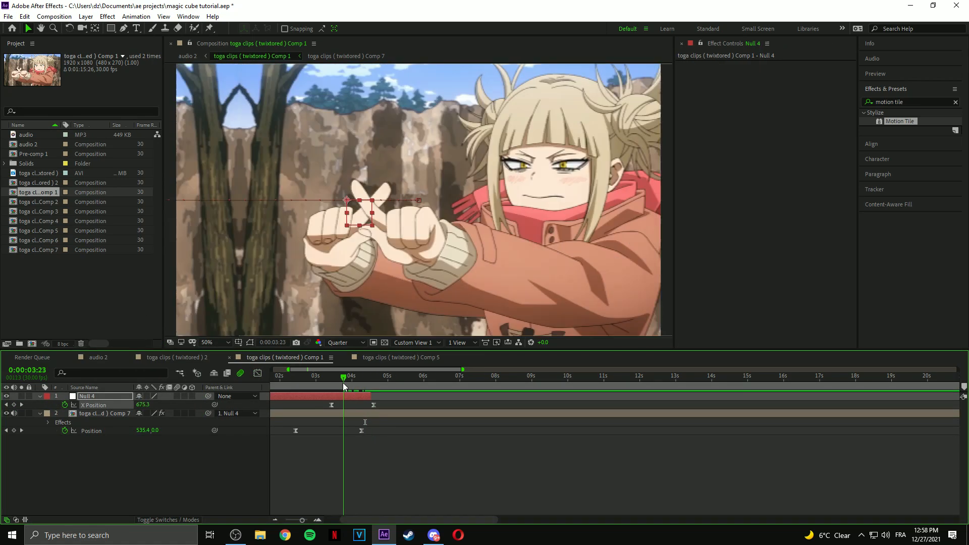
drag(167, 405, 146, 406)
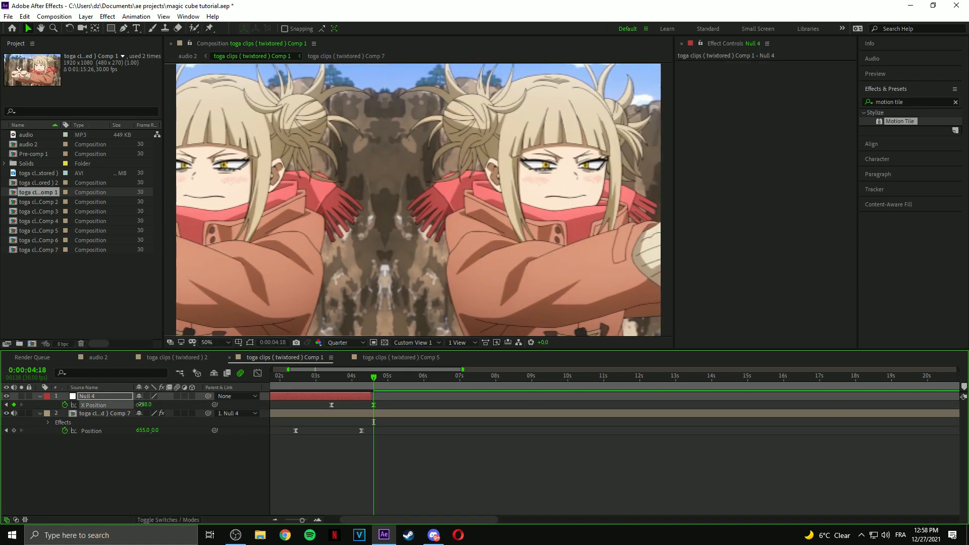
key(shift+F3)
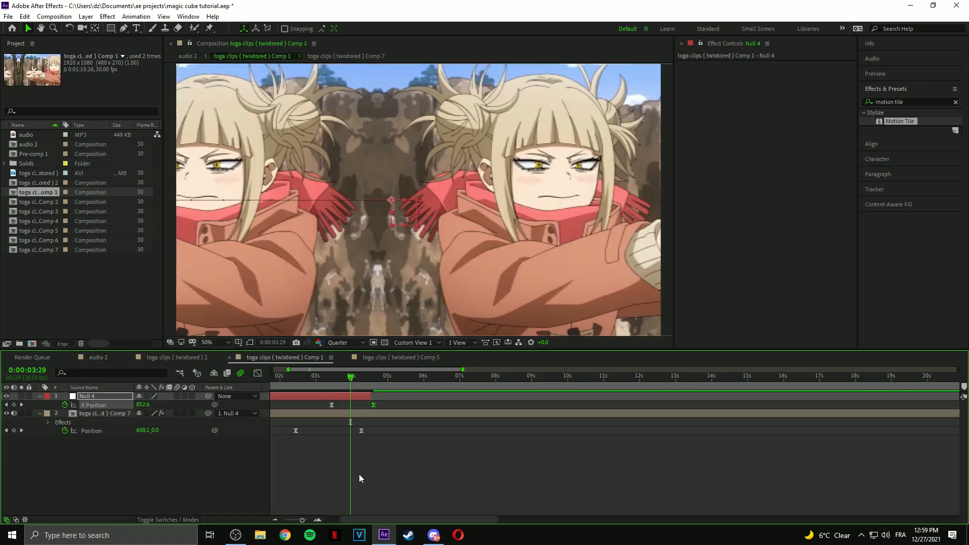
Scrub audio 2 between about 0:00:04:11 and 0:00:04:27 to check the slides on the front and right faces.
drag(353, 377, 368, 376)
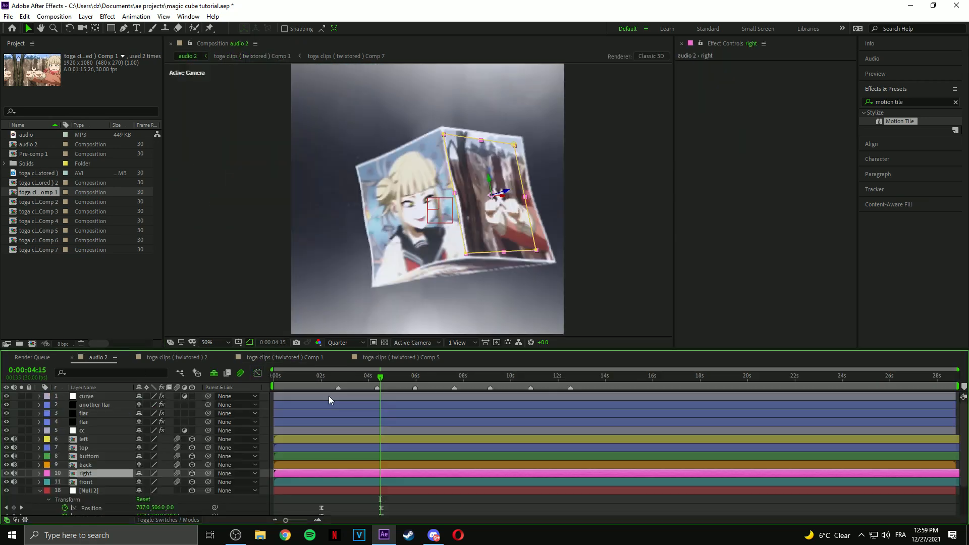
drag(380, 377, 384, 377)
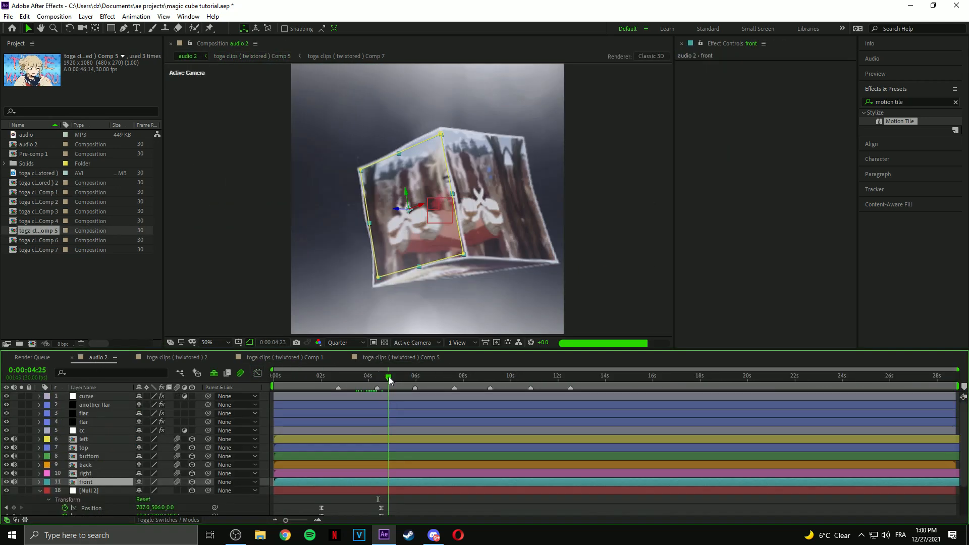
drag(387, 377, 379, 382)
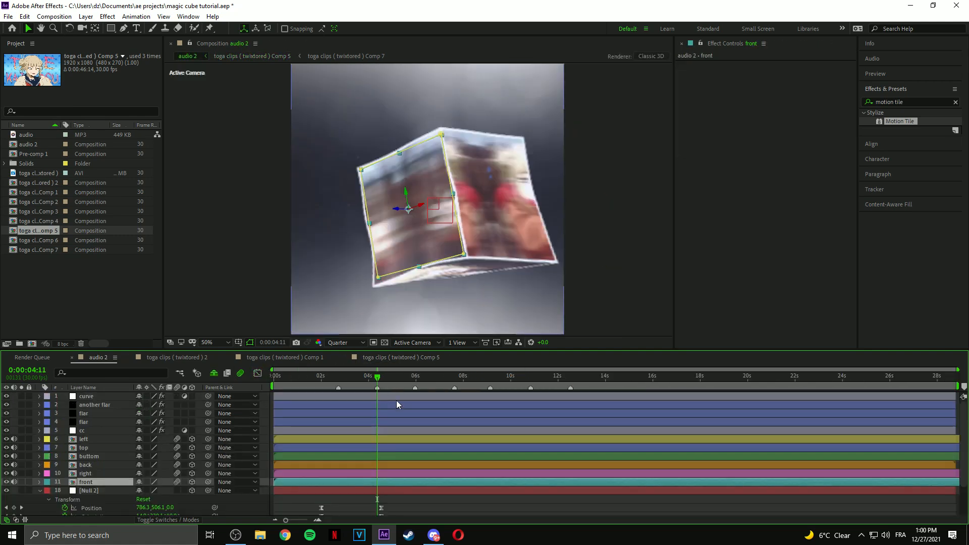
mouse_move(396, 378)
mouse_down()
mouse_move(365, 388)
mouse_move(389, 381)
mouse_up()
Parent Null 2 to the new 3D null above it and move the new null's Position and Orientation keyframes to about 0:00:03:13.
click(382, 492)
drag(208, 499, 203, 492)
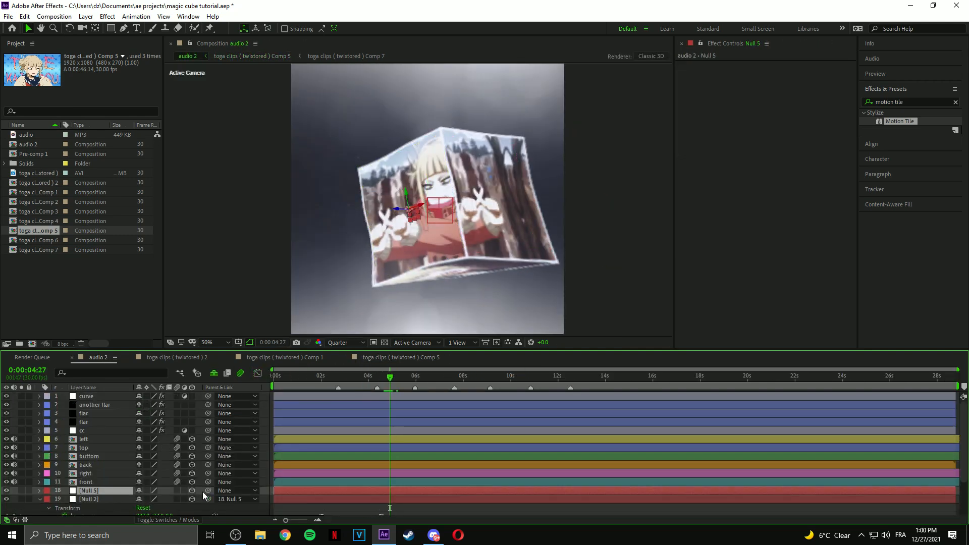
key(u)
scroll(401, 507, down, 2)
drag(391, 465, 357, 465)
scroll(385, 480, down, 1)
scroll(388, 477, up, 2)
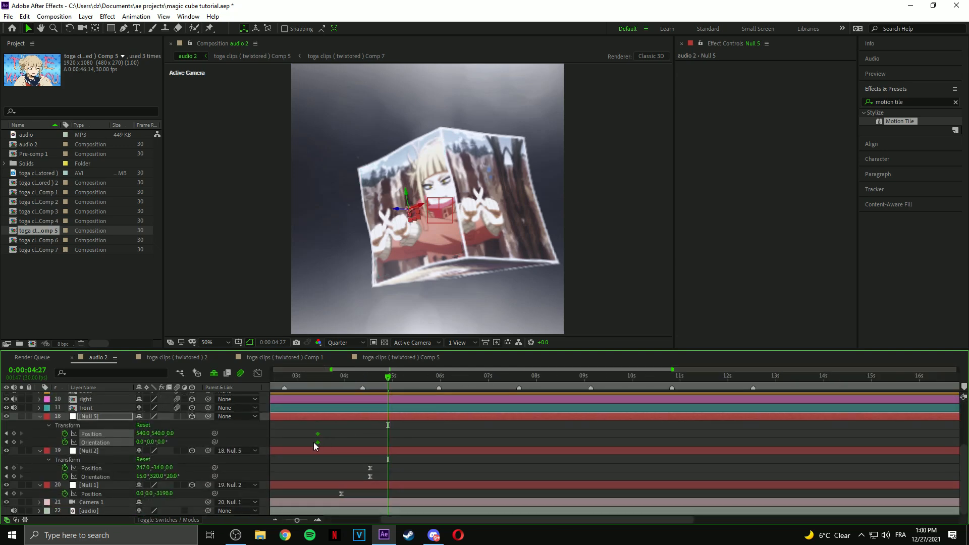
At 0:00:06:00, set Null 5's Orientation to 6, 54, 353 and its Position to about 578.9, 400.5, 987.
drag(174, 443, 176, 442)
drag(140, 442, 72, 434)
drag(169, 434, 323, 428)
drag(412, 211, 437, 184)
Ease Null 5's Position and Orientation keyframes, shape their speed curve in the graph and save the project.
drag(454, 427, 294, 447)
click(257, 374)
drag(483, 408, 208, 527)
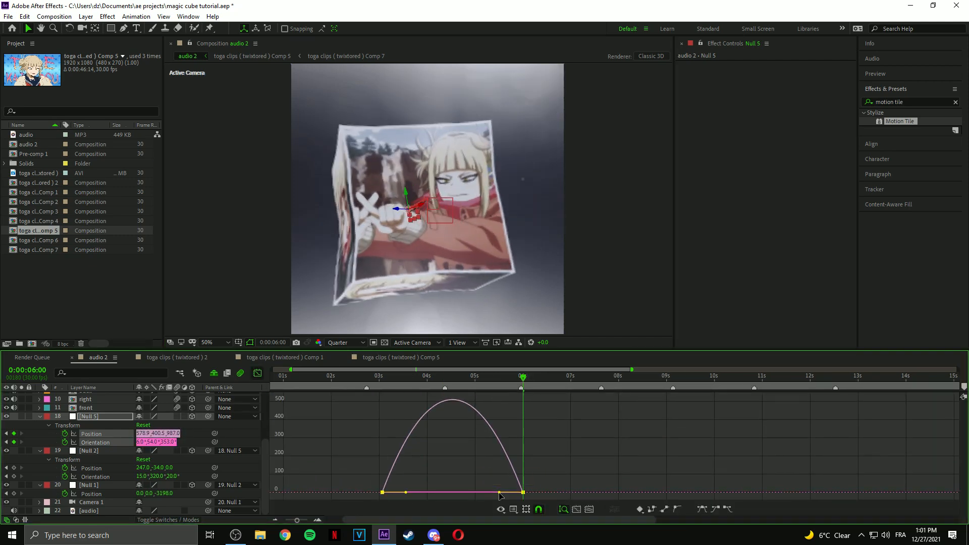
drag(499, 493, 439, 492)
click(257, 373)
click(309, 433)
key(ctrl+s)
Preview the cube animation from the start of audio 2 and end the work area just before 0:00:08:00.
scroll(315, 381, down, 1)
key(Home)
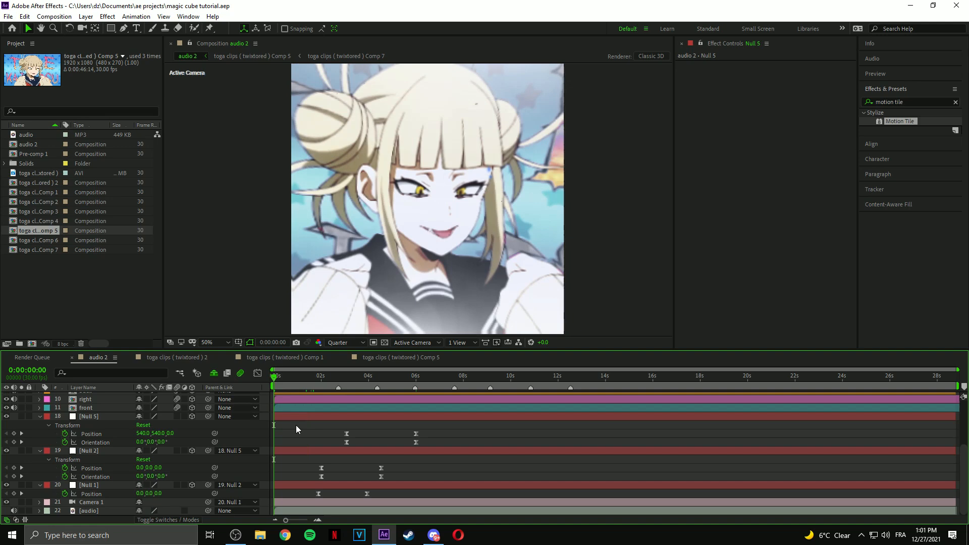
key(space)
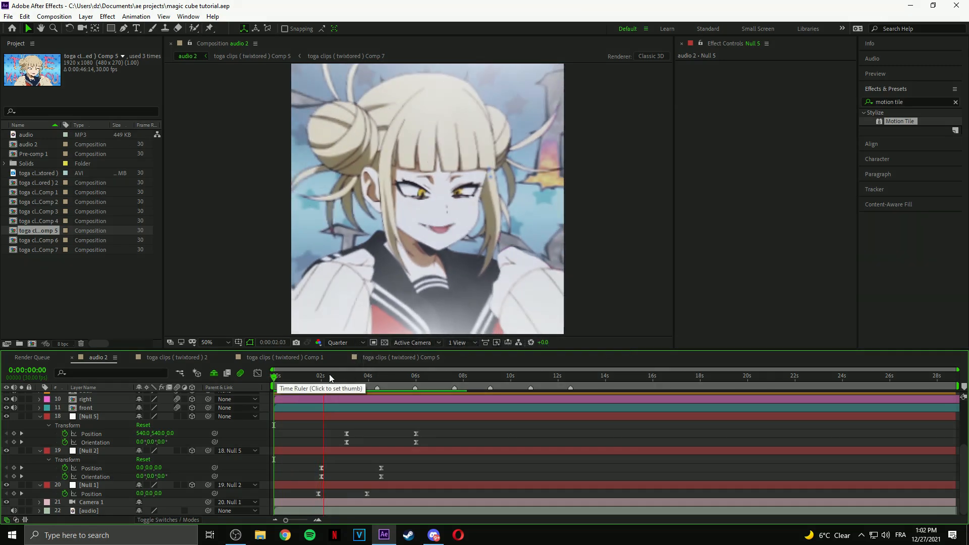
drag(422, 376, 456, 379)
key(n)
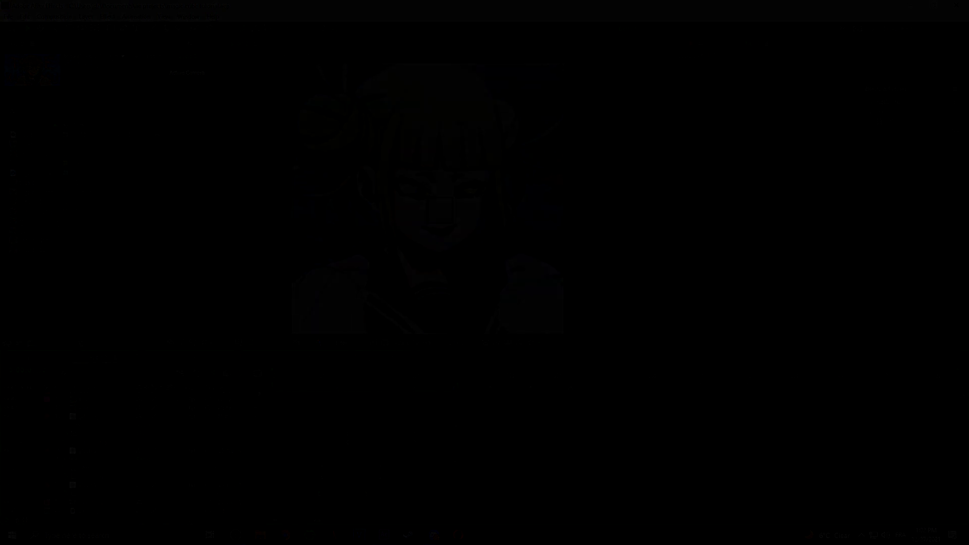